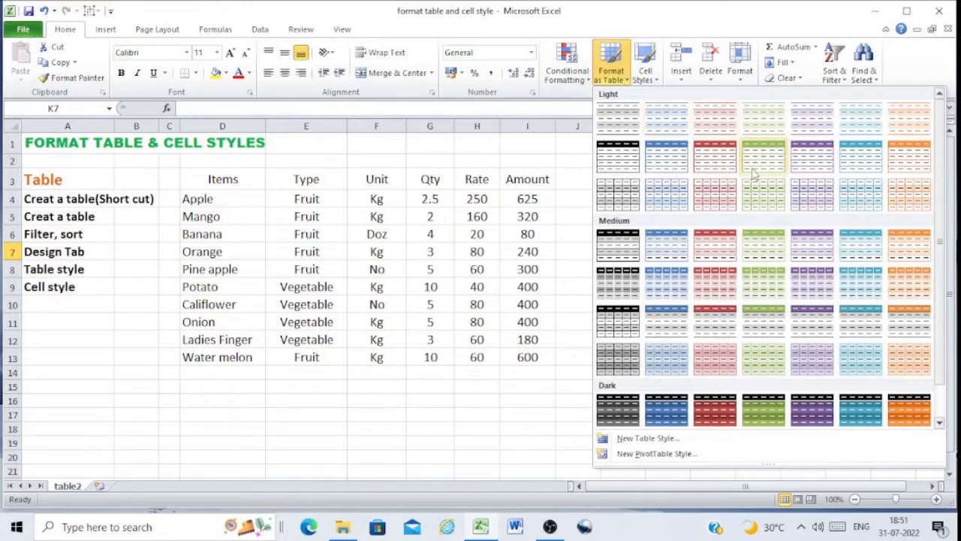
# Try to create a table from the range D3:I13 using the table shortcut
pyautogui.click(578, 163)
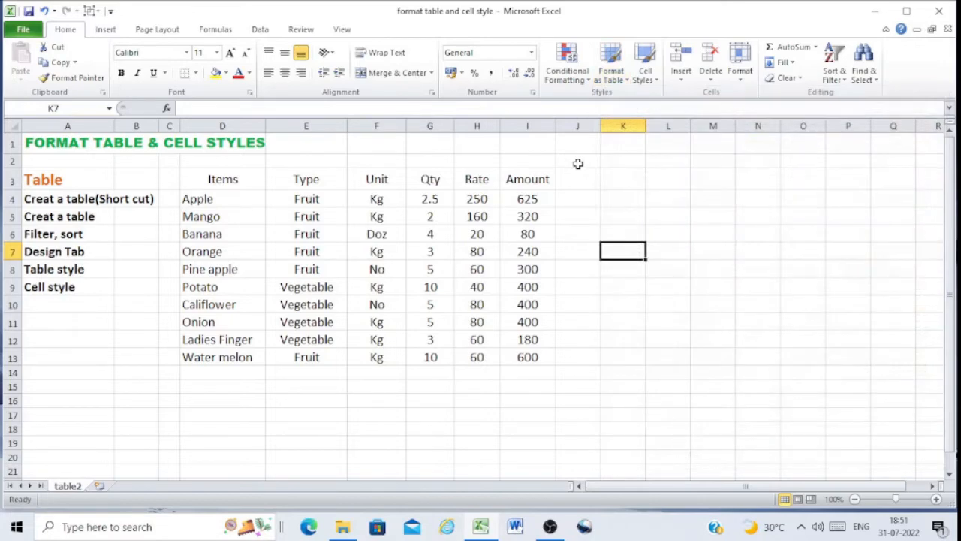
pyautogui.hotkey('ctrl', 't')
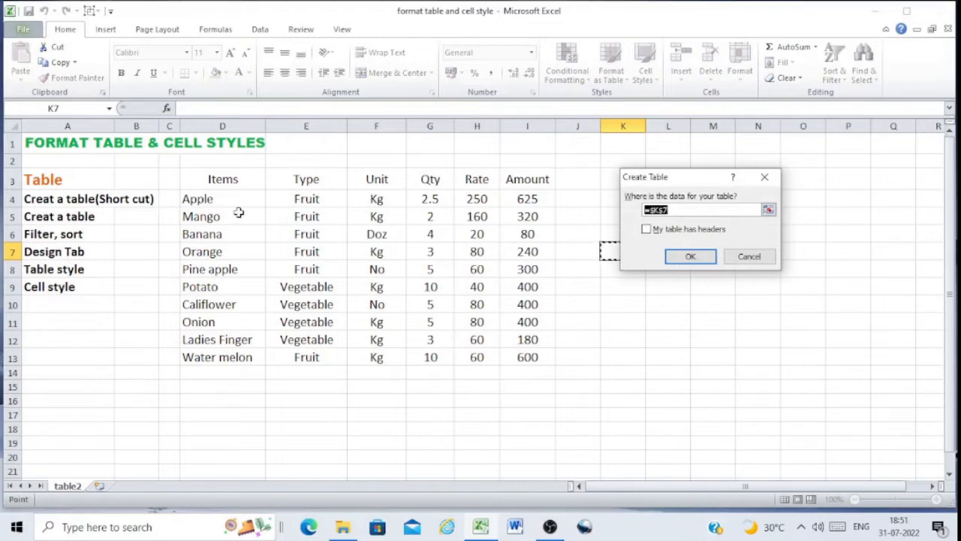
pyautogui.moveTo(207, 182); pyautogui.dragTo(544, 353)
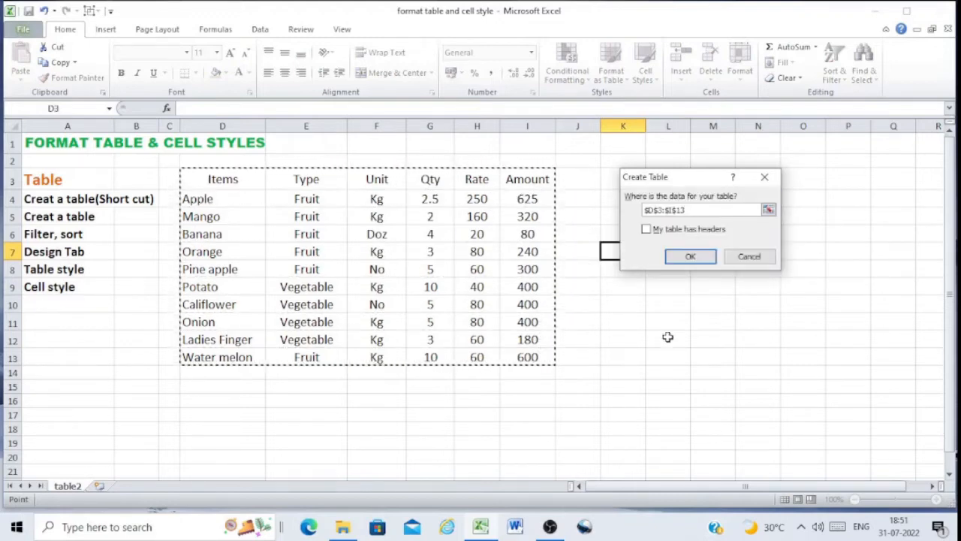
pyautogui.click(690, 257)
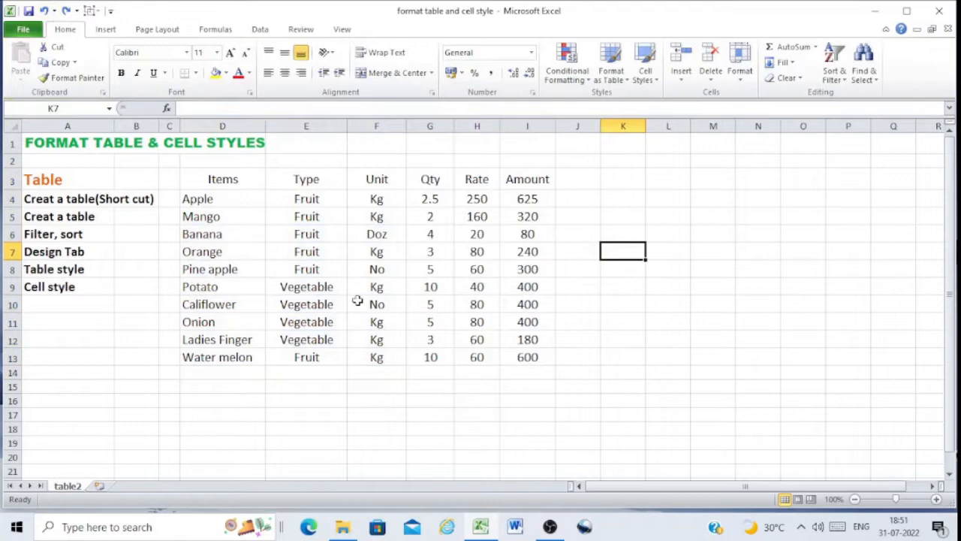
# Format D3:I13 as a table with a red medium table style, marking the first row as headers
pyautogui.click(225, 182)
pyautogui.moveTo(225, 183); pyautogui.dragTo(529, 351)
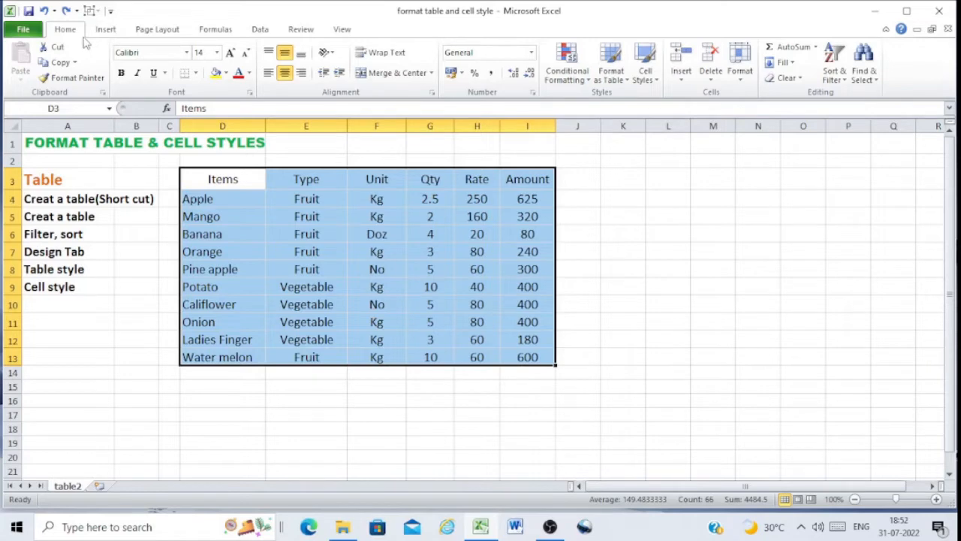
pyautogui.click(613, 66)
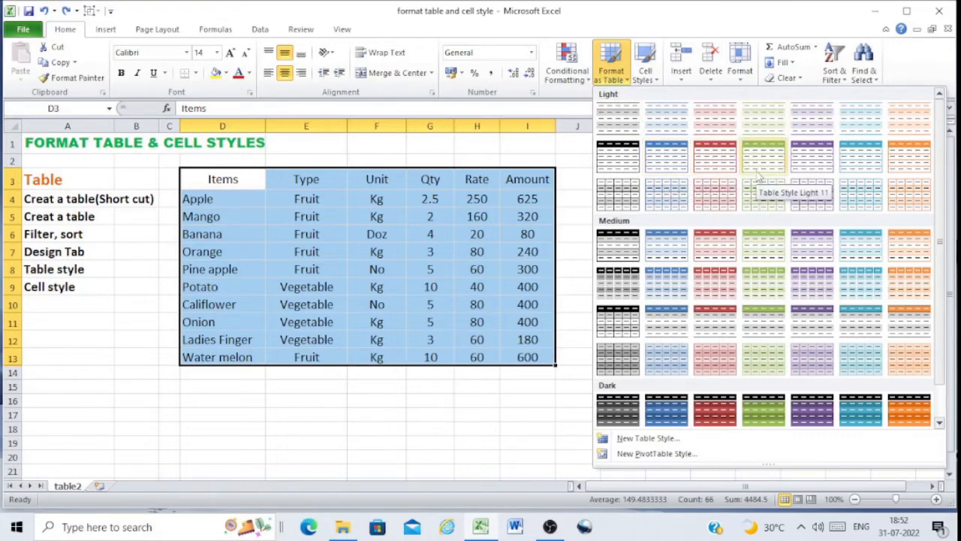
pyautogui.click(724, 255)
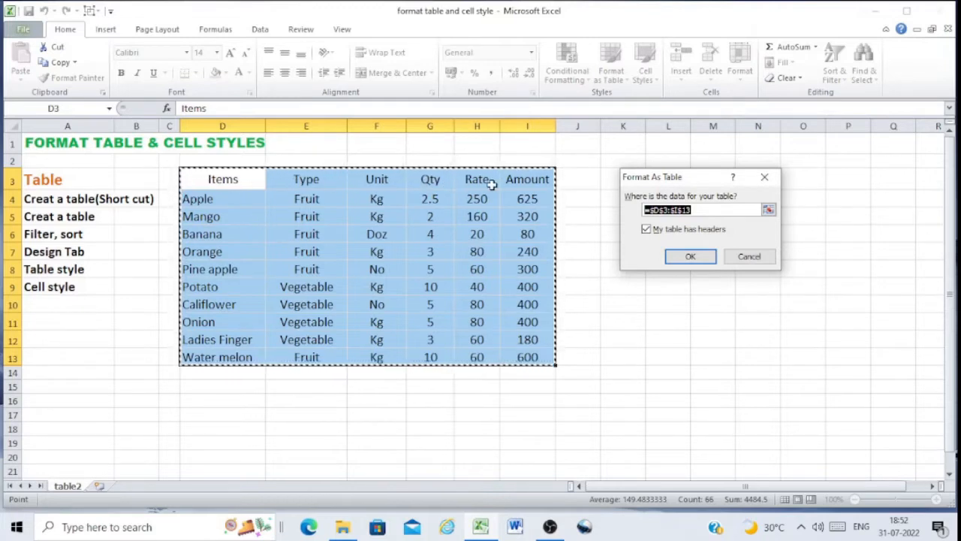
pyautogui.click(647, 230)
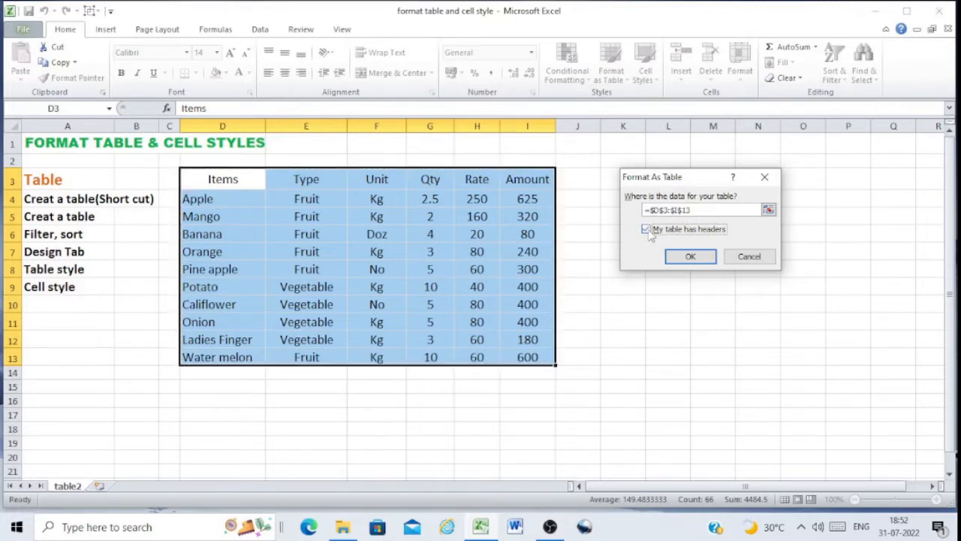
pyautogui.click(689, 256)
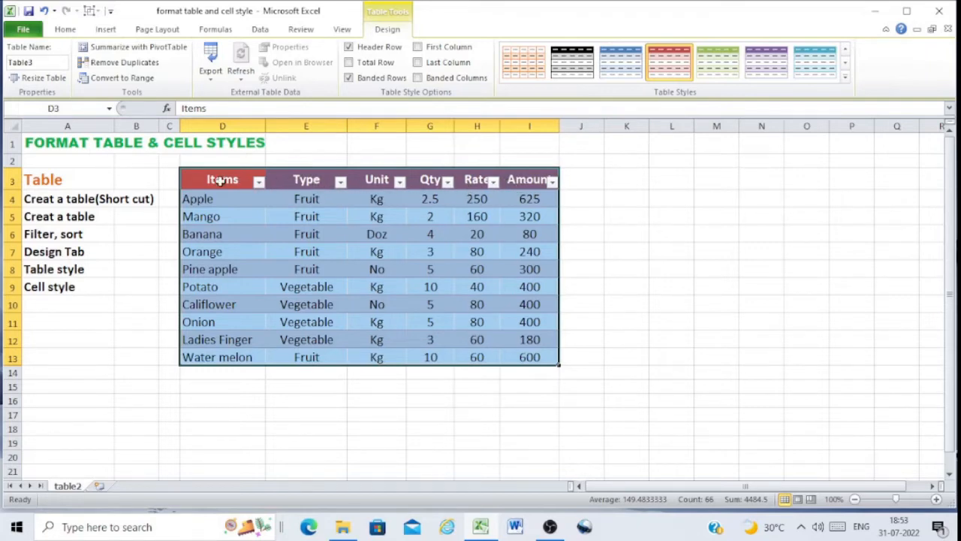
# Toggle the header row's filter buttons off and on again
pyautogui.moveTo(202, 179); pyautogui.dragTo(548, 181)
pyautogui.click(262, 30)
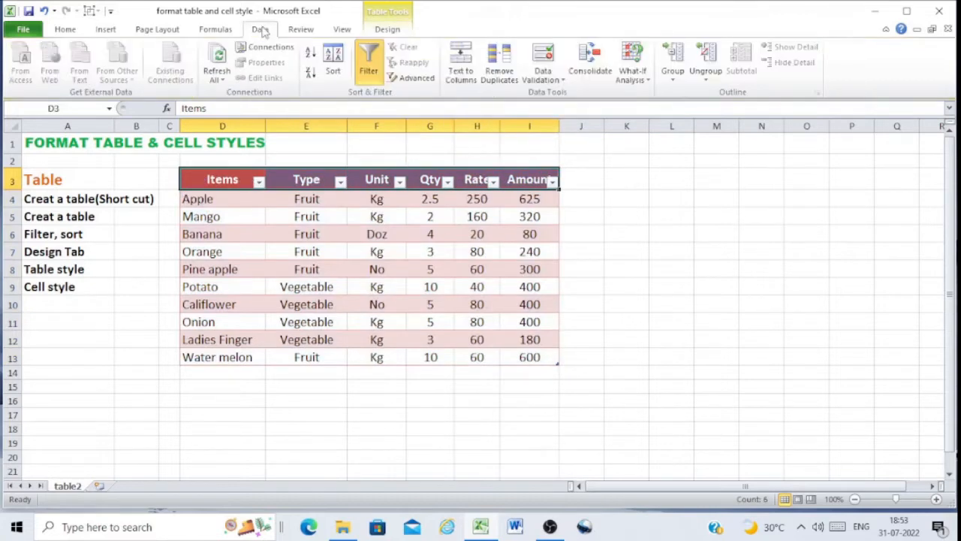
pyautogui.click(370, 66)
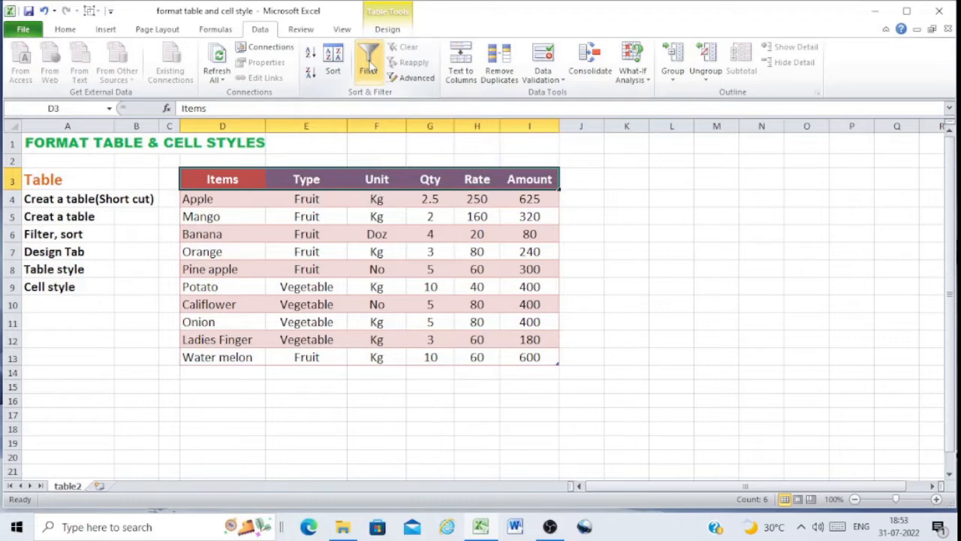
pyautogui.click(371, 68)
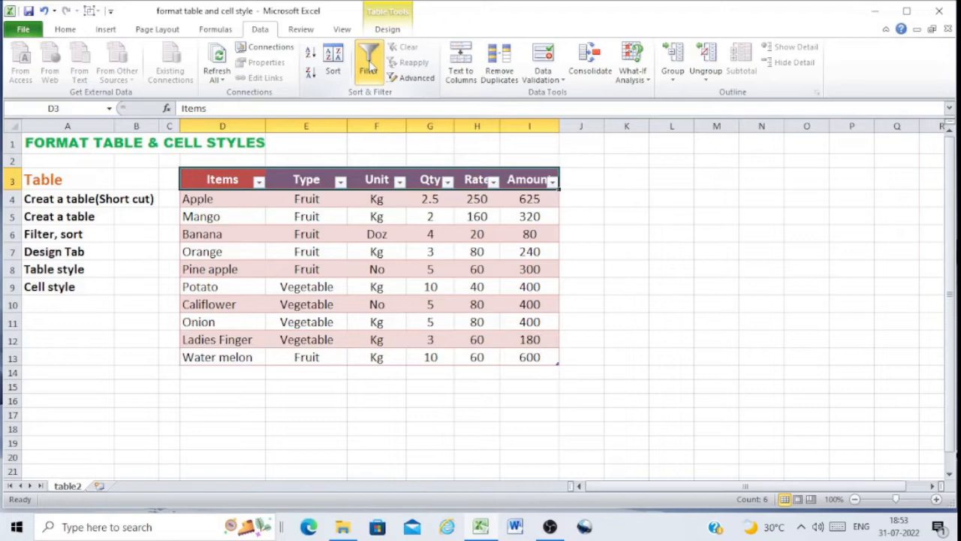
pyautogui.click(369, 63)
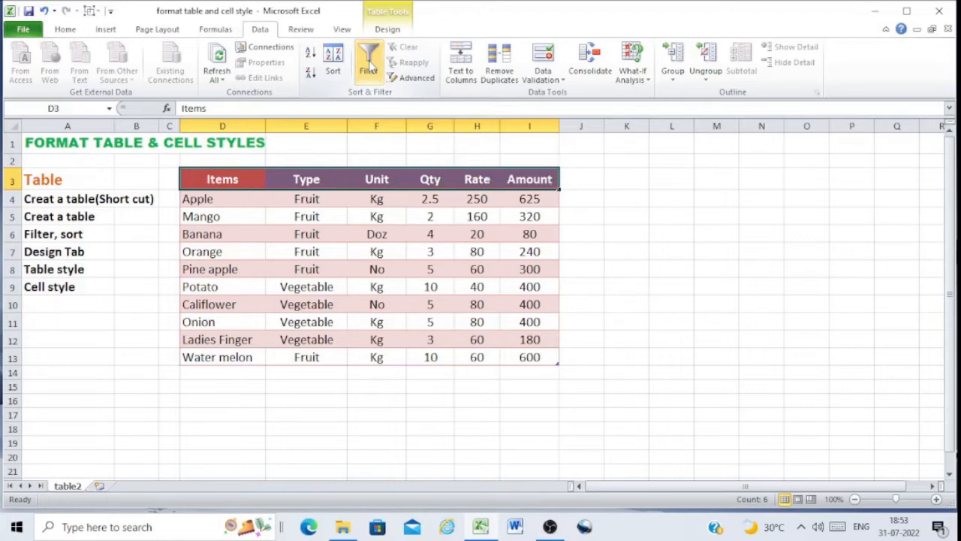
pyautogui.click(369, 68)
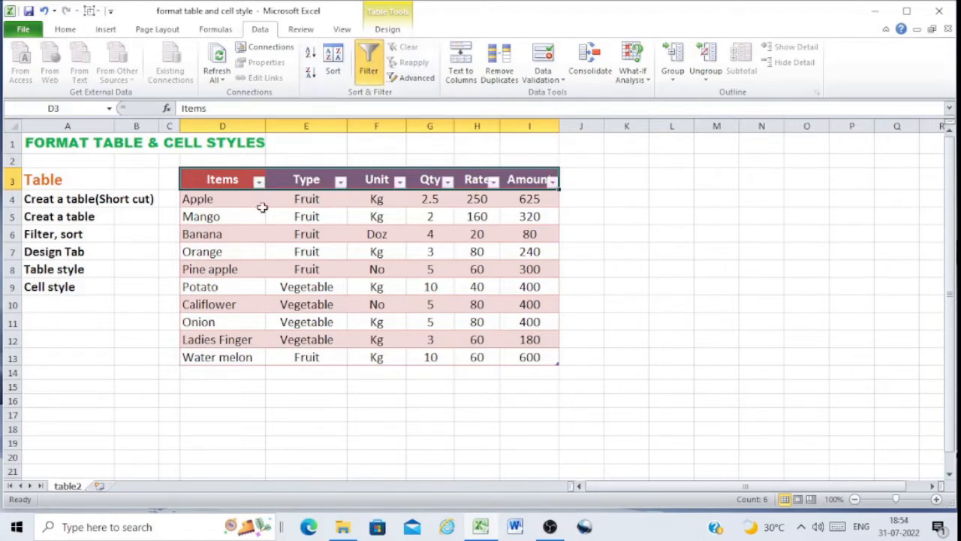
# Filter the Type column to show only Fruit items
pyautogui.click(258, 181)
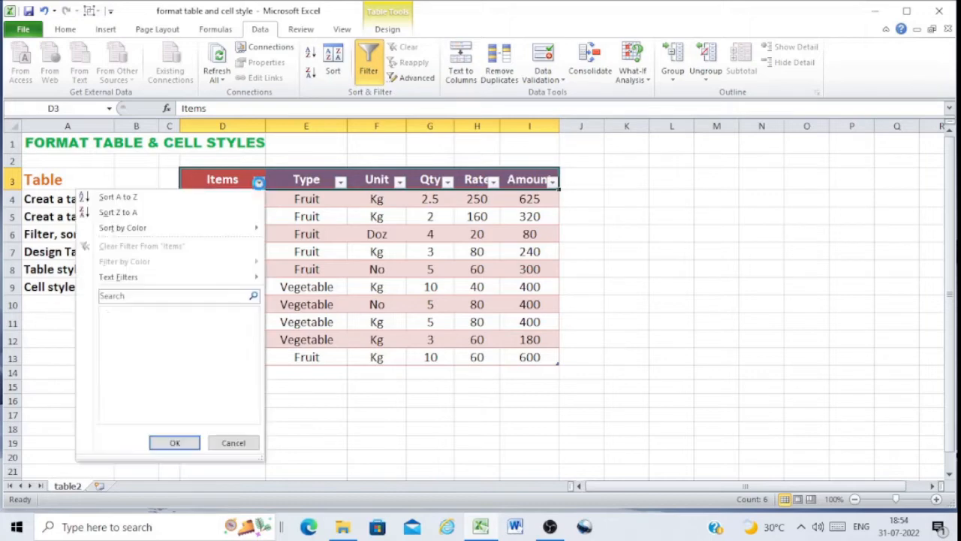
pyautogui.click(259, 183)
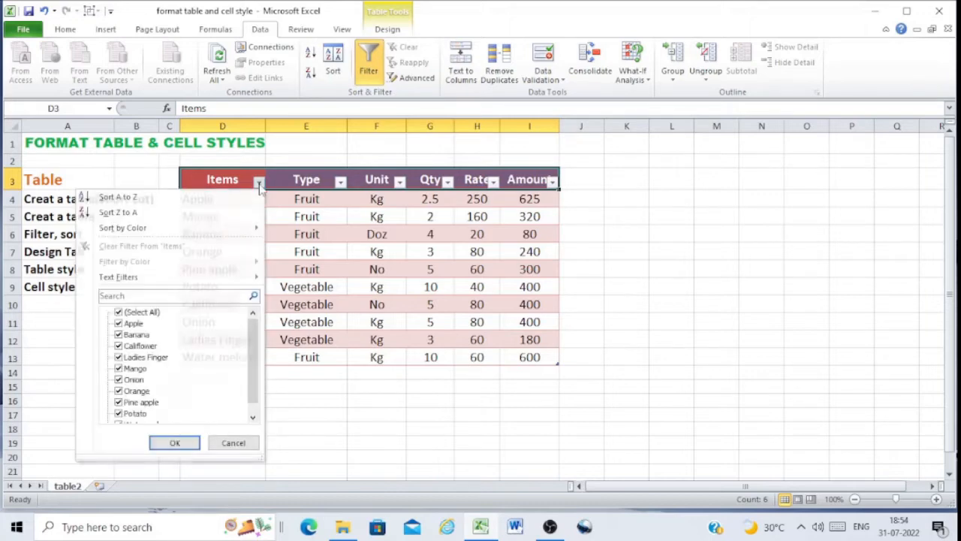
pyautogui.click(340, 183)
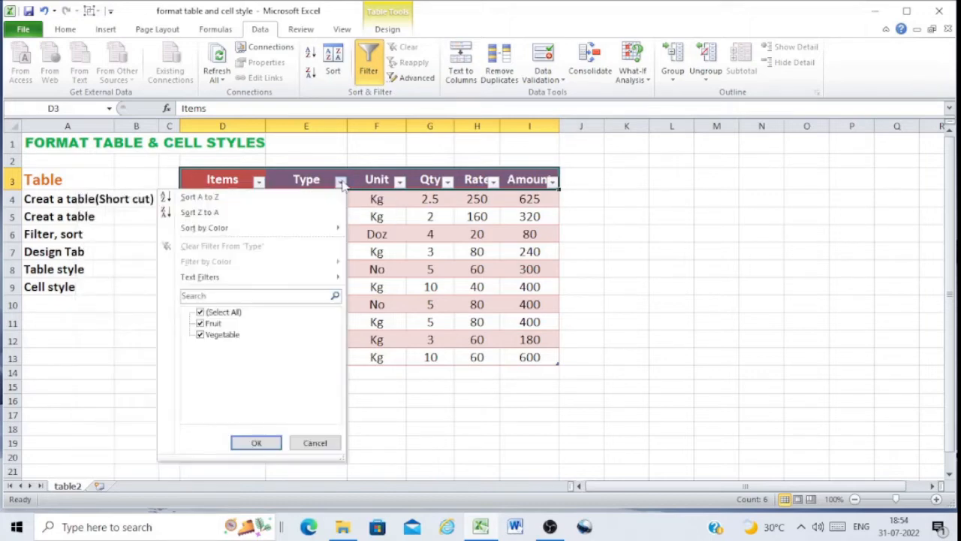
pyautogui.click(202, 312)
pyautogui.click(200, 323)
pyautogui.click(256, 441)
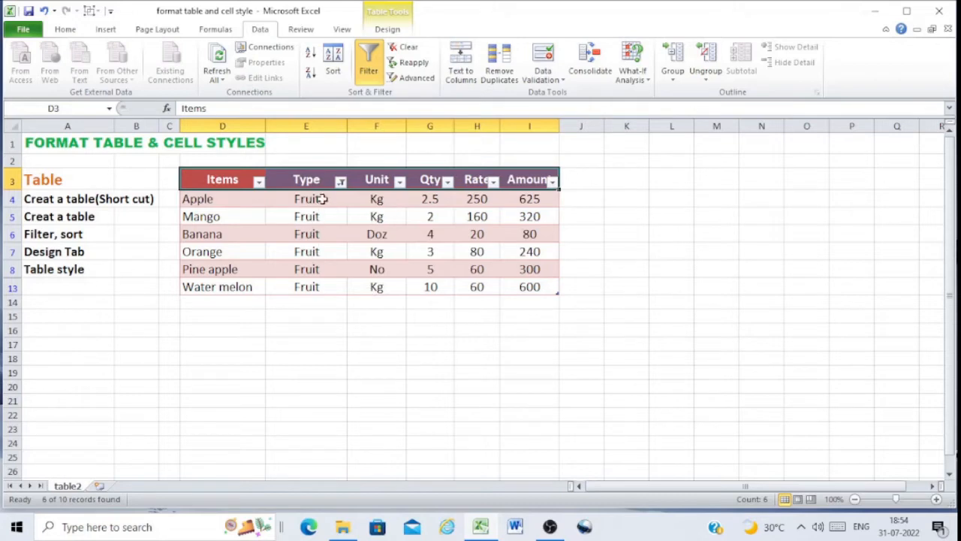
# Change the Type filter to show only Vegetable items
pyautogui.click(340, 180)
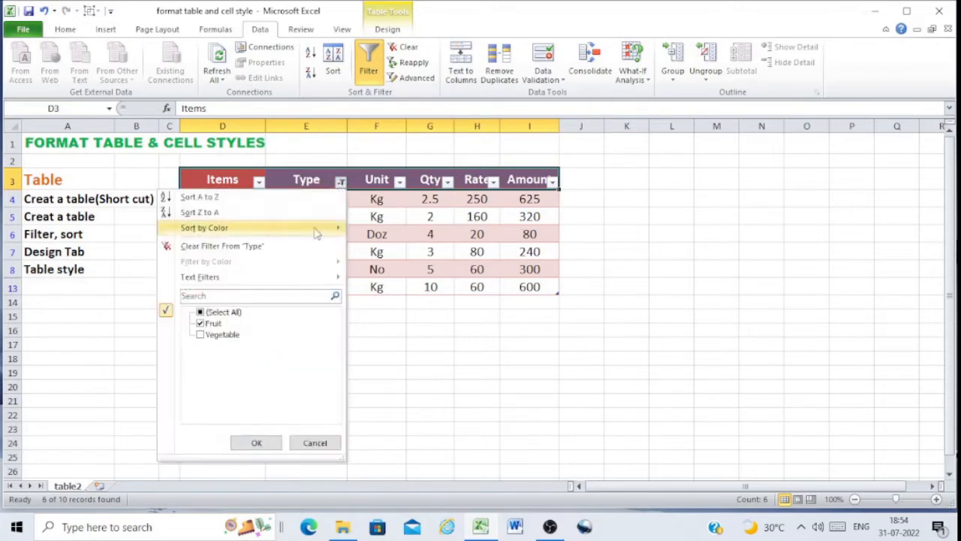
pyautogui.click(213, 323)
pyautogui.click(218, 335)
pyautogui.click(259, 443)
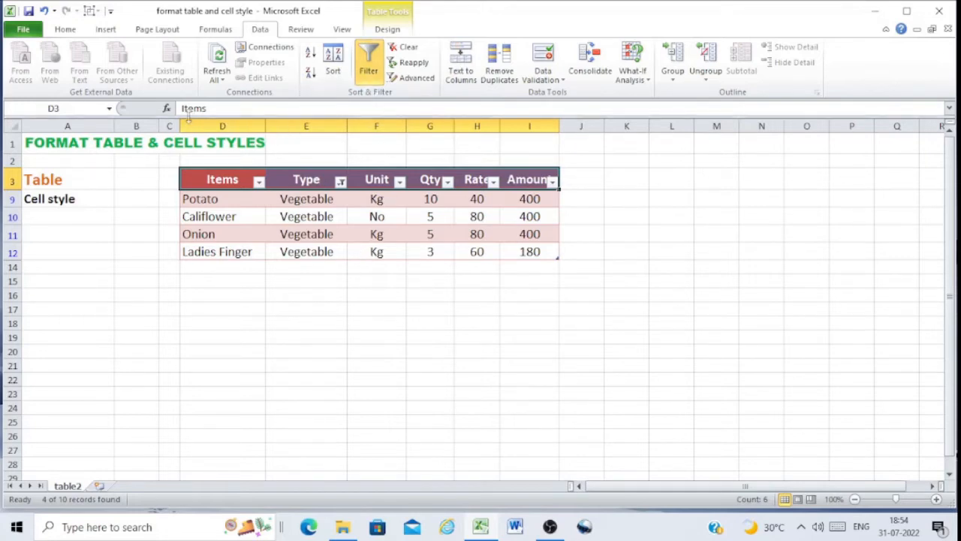
# Reselect all values in the Type filter to show every item
pyautogui.click(340, 183)
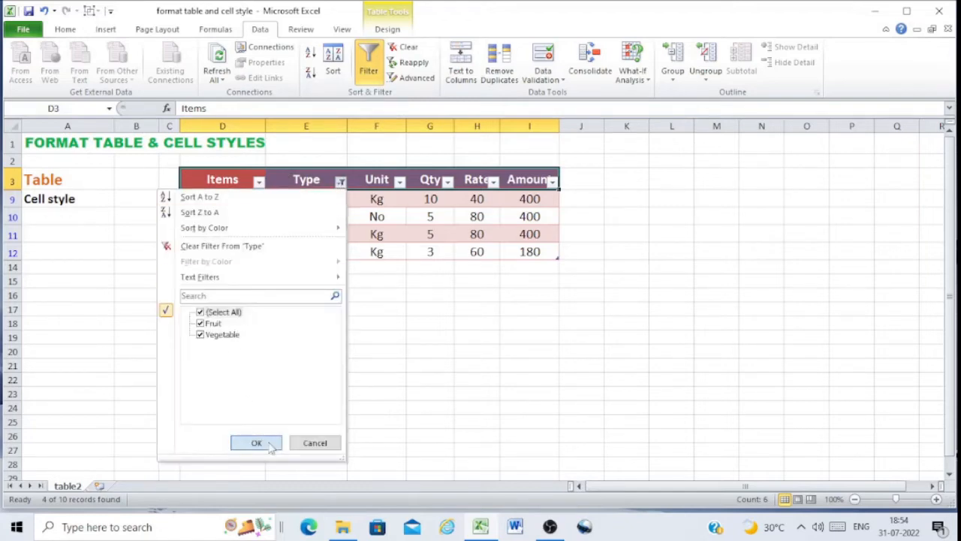
pyautogui.click(255, 442)
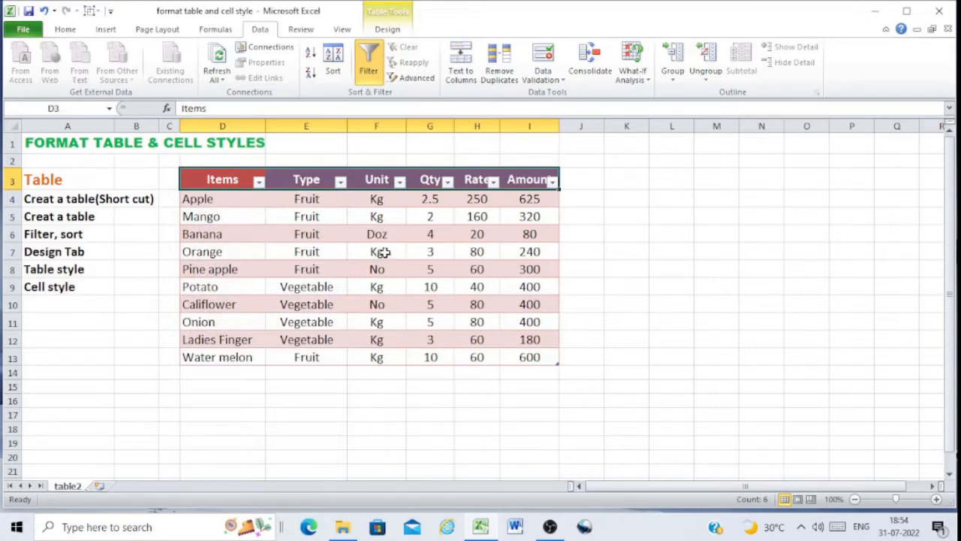
# Apply Table Style Dark 2 to the table
pyautogui.click(384, 253)
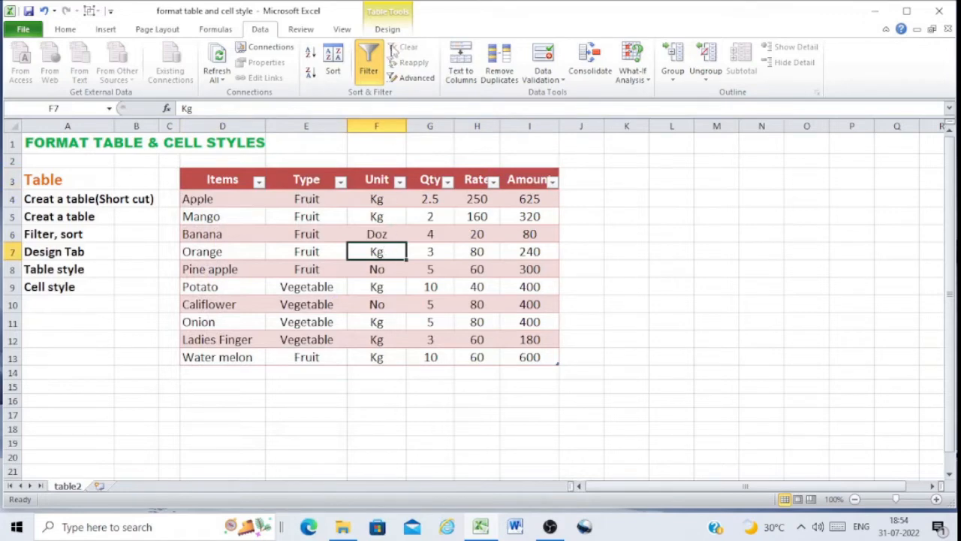
pyautogui.click(619, 254)
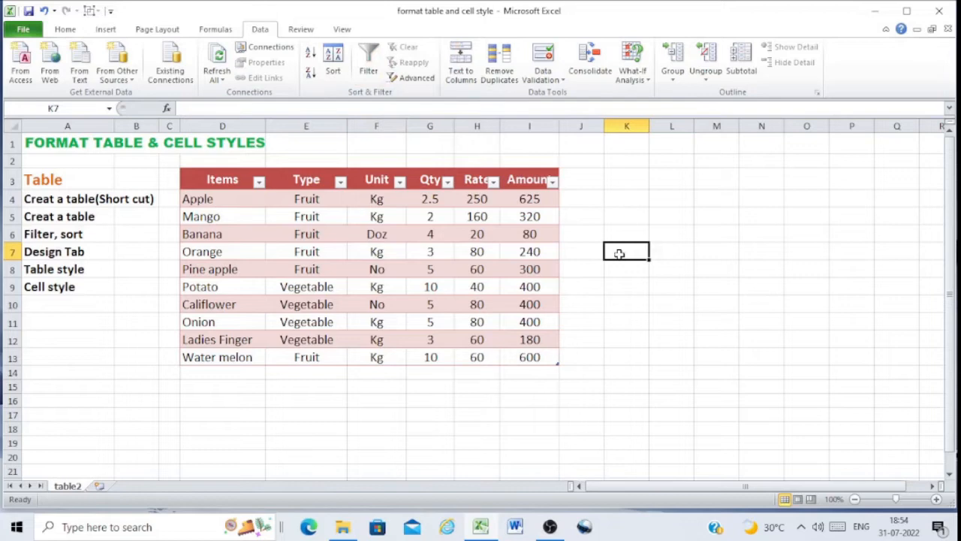
pyautogui.click(385, 253)
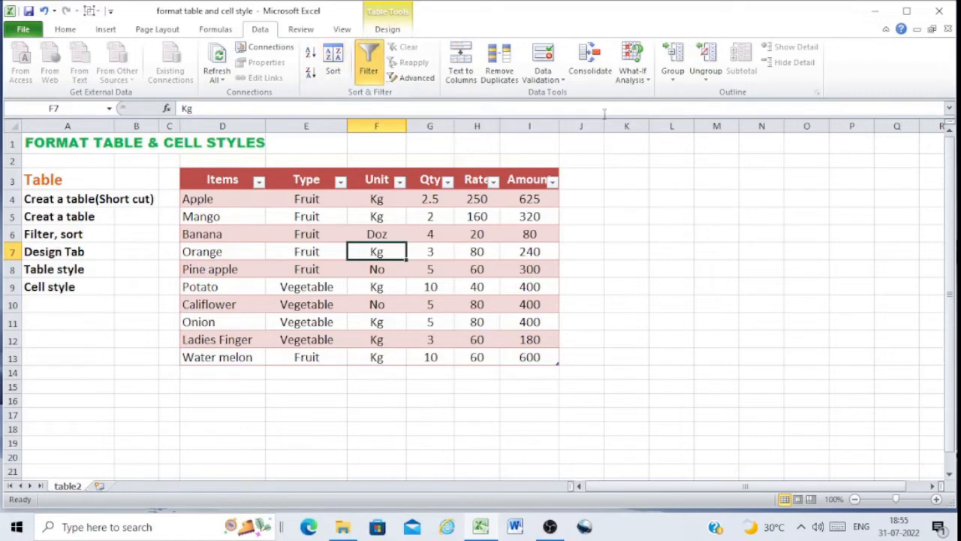
pyautogui.click(387, 29)
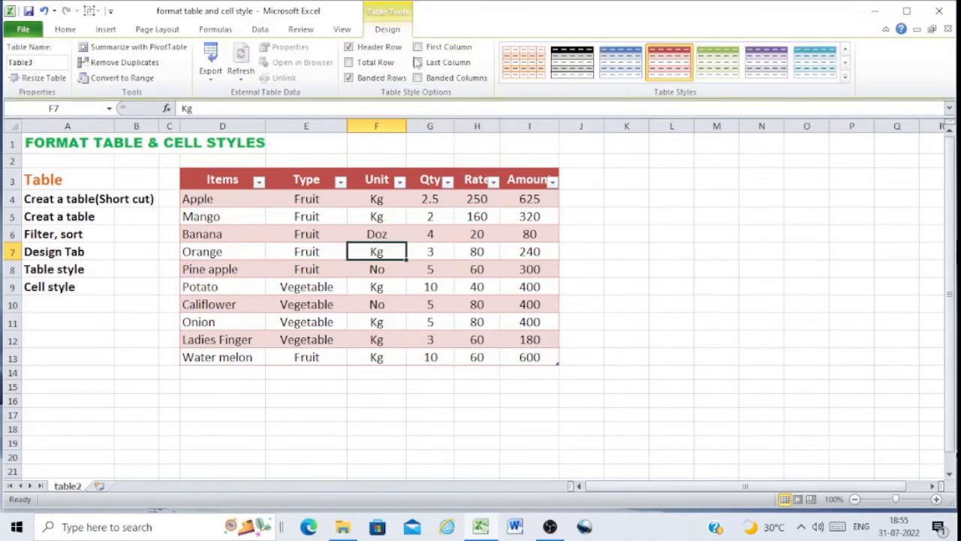
pyautogui.click(845, 63)
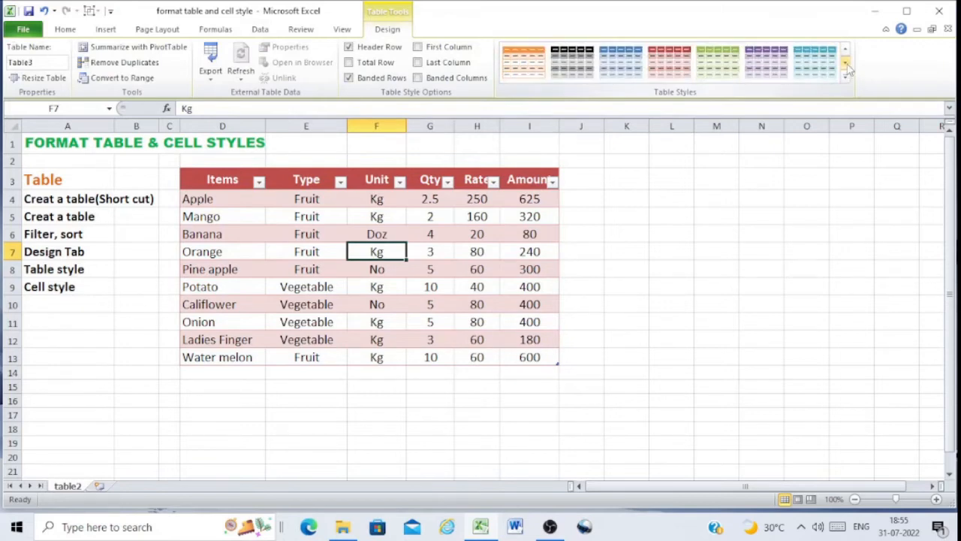
pyautogui.click(845, 78)
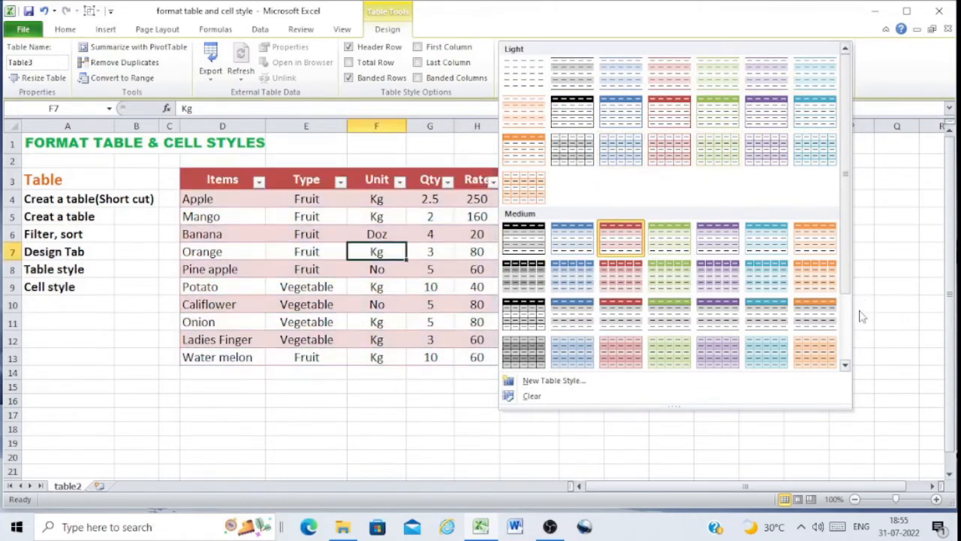
pyautogui.click(846, 365)
pyautogui.click(846, 364)
pyautogui.click(846, 365)
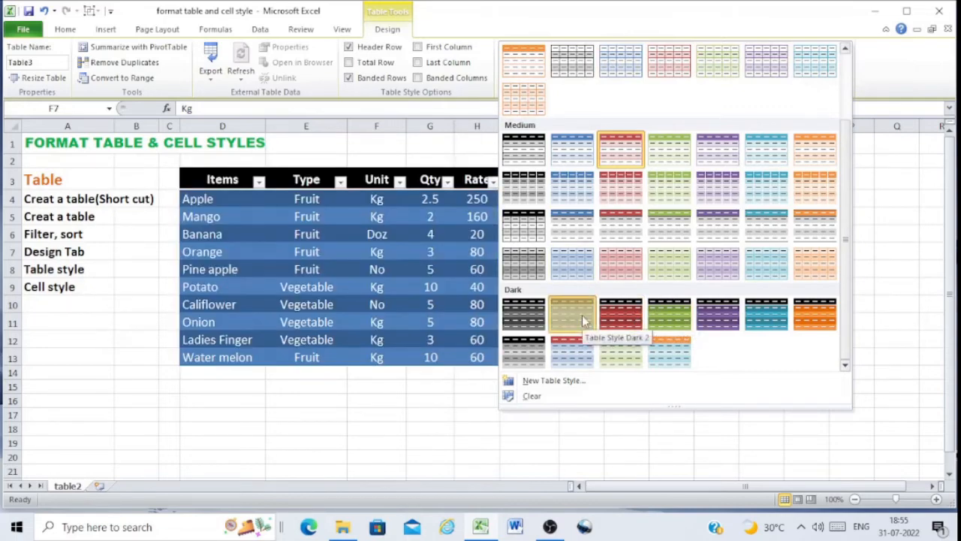
pyautogui.click(581, 320)
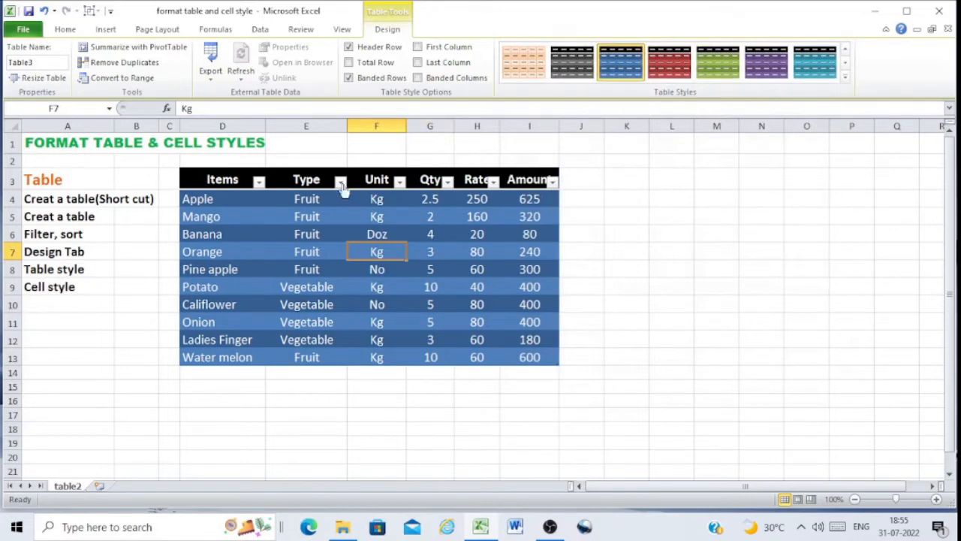
# Turn off the filter buttons on the table's header row
pyautogui.moveTo(203, 180); pyautogui.dragTo(528, 179)
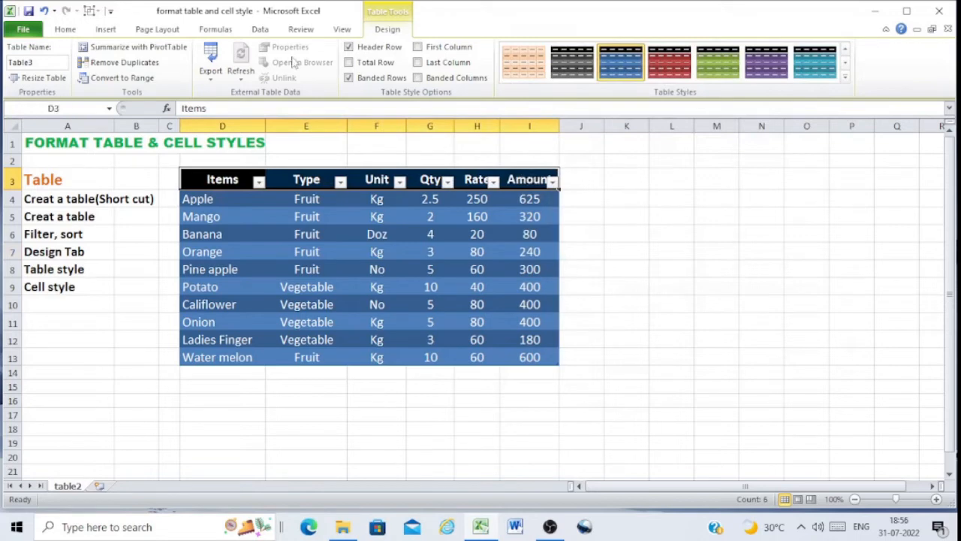
pyautogui.click(259, 30)
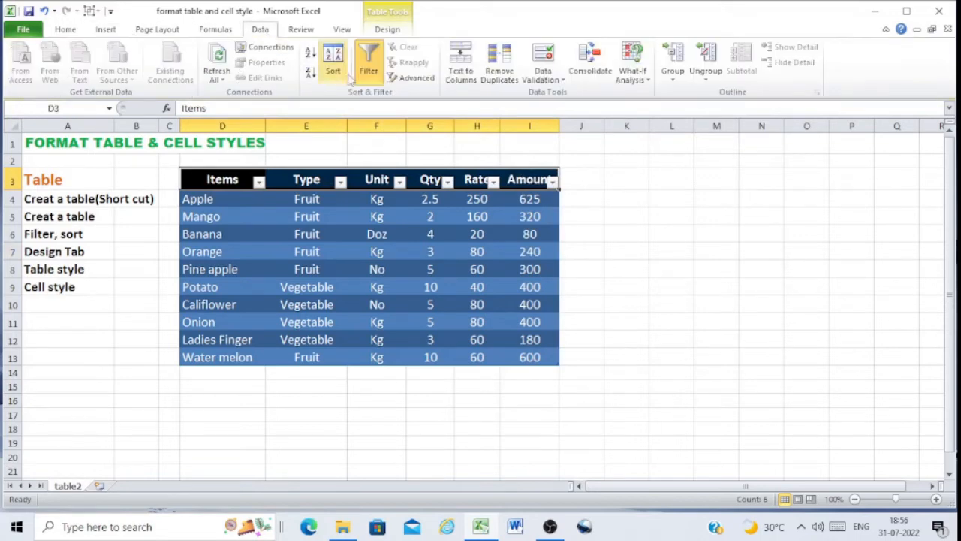
pyautogui.click(370, 60)
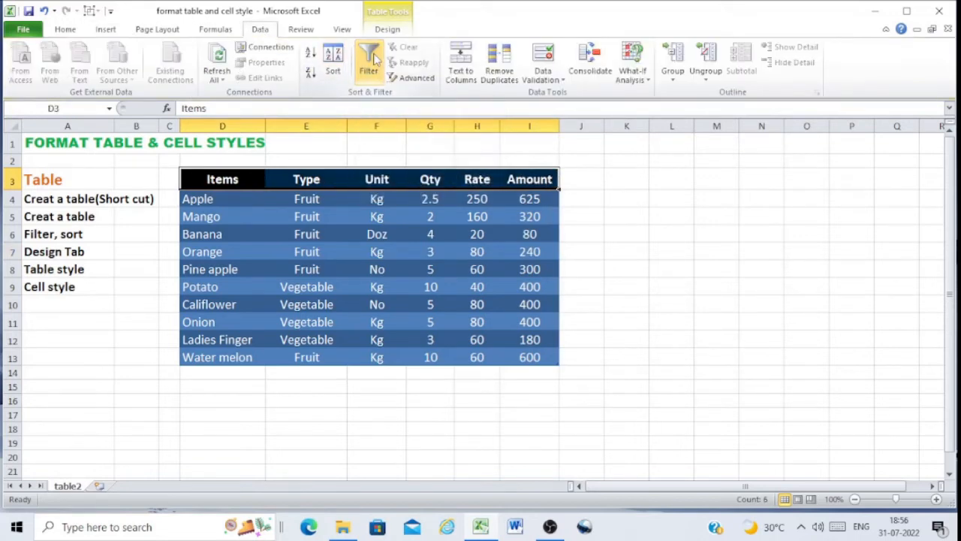
pyautogui.click(579, 180)
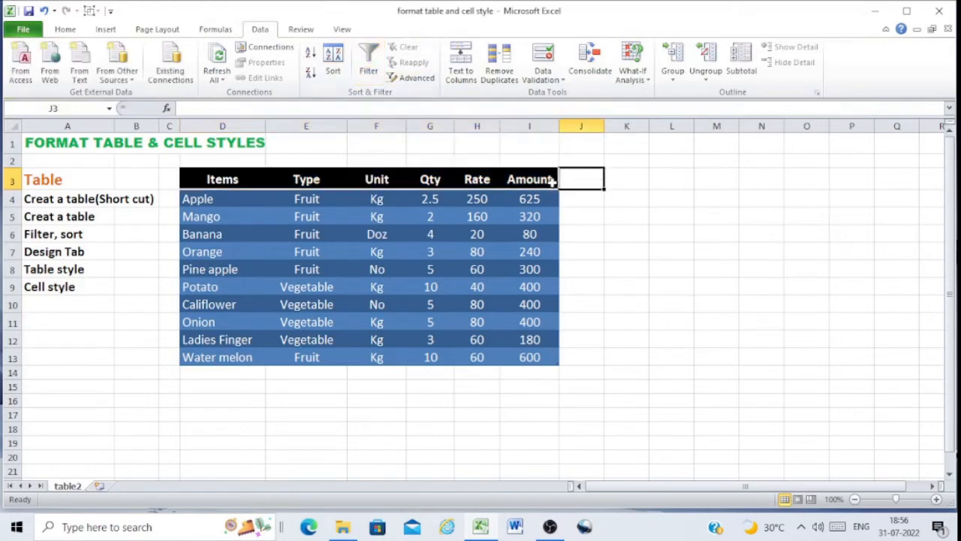
pyautogui.click(66, 29)
pyautogui.click(404, 213)
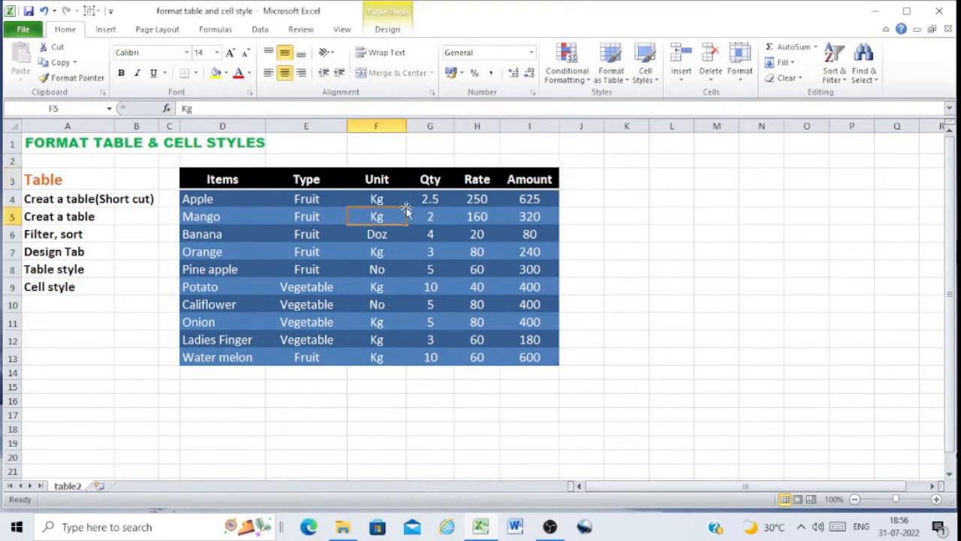
# Turn on the total row for the table
pyautogui.click(387, 30)
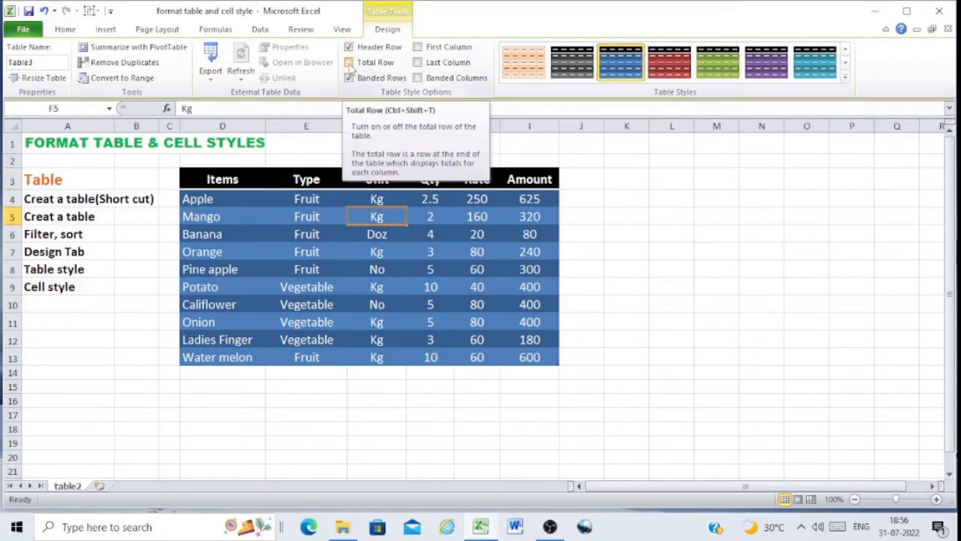
pyautogui.click(349, 64)
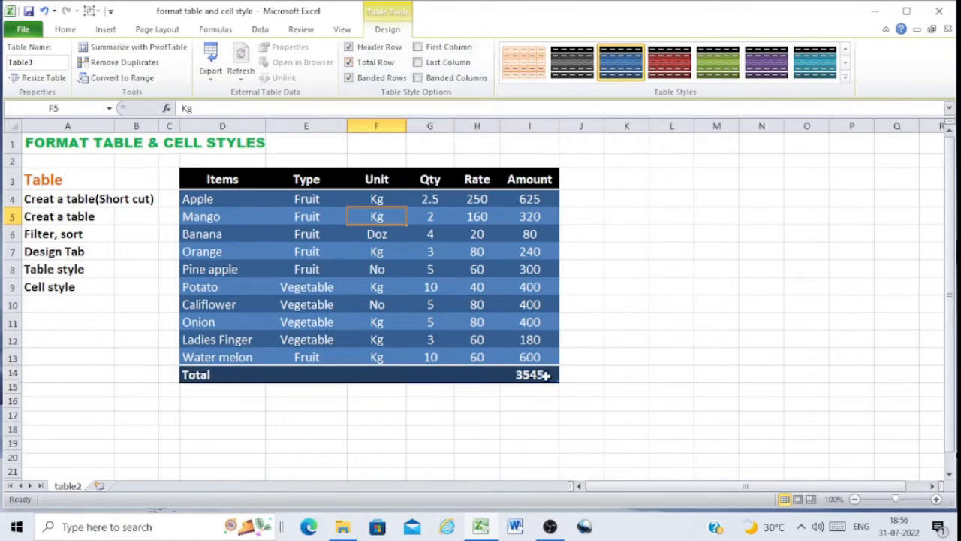
# Toggle the banded rows option off and back on several times
pyautogui.click(349, 78)
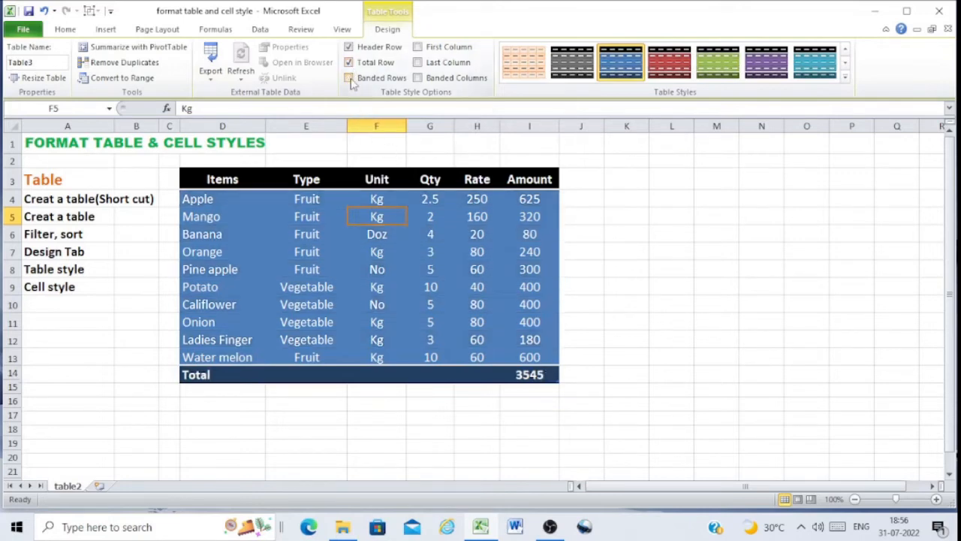
pyautogui.click(349, 78)
pyautogui.click(349, 78)
pyautogui.click(349, 78)
pyautogui.click(349, 78)
pyautogui.click(349, 78)
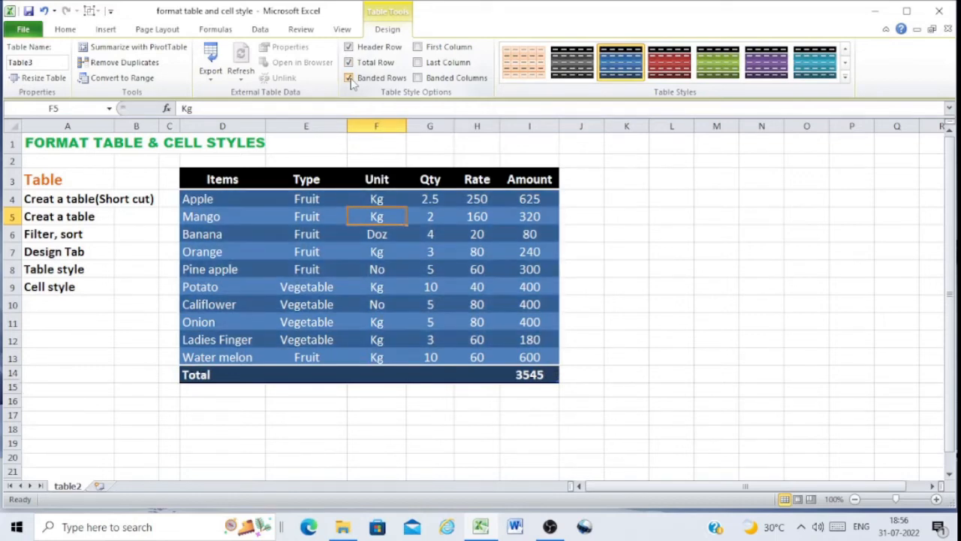
# Turn banded columns on and off, then turn last column emphasis on and off
pyautogui.click(418, 78)
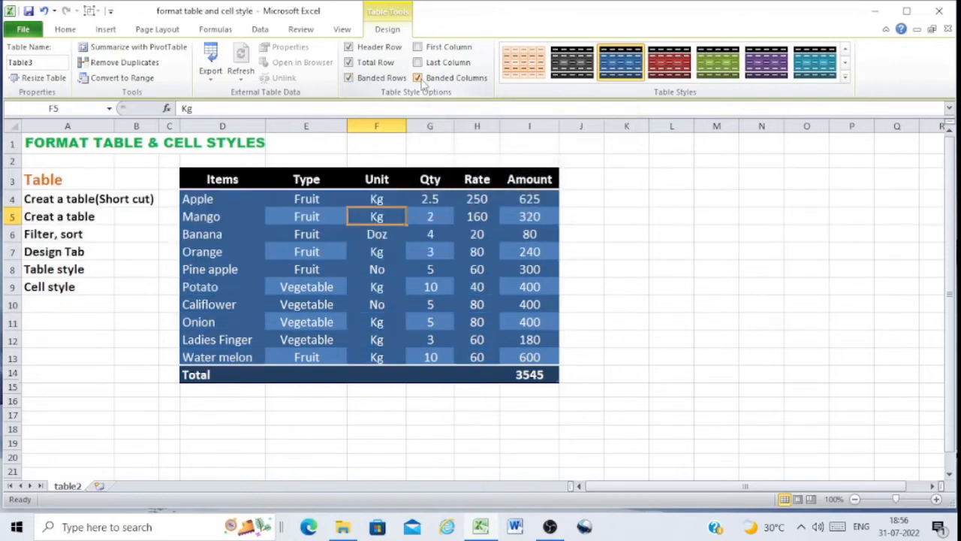
pyautogui.click(421, 81)
pyautogui.click(419, 63)
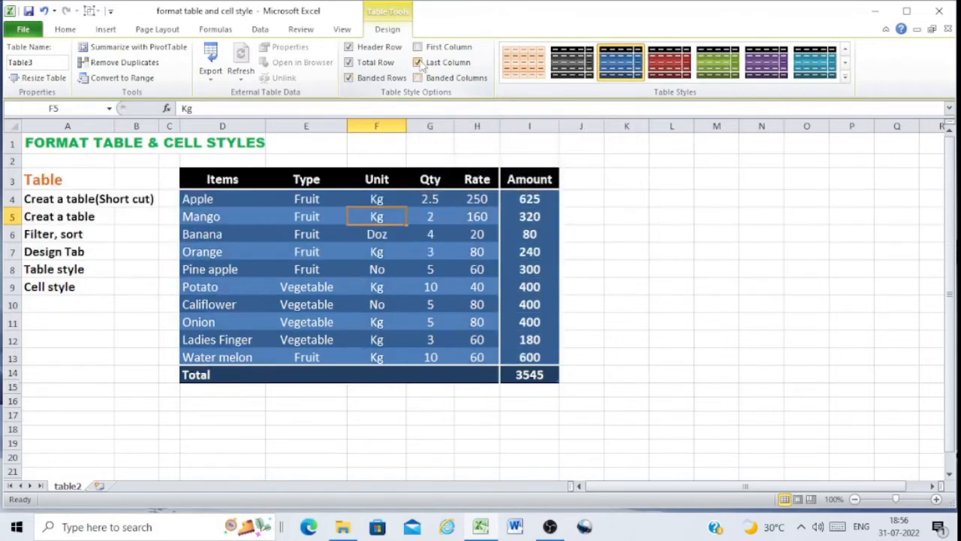
pyautogui.click(419, 63)
# Turn on first column emphasis and toggle the header row off and back on
pyautogui.click(418, 47)
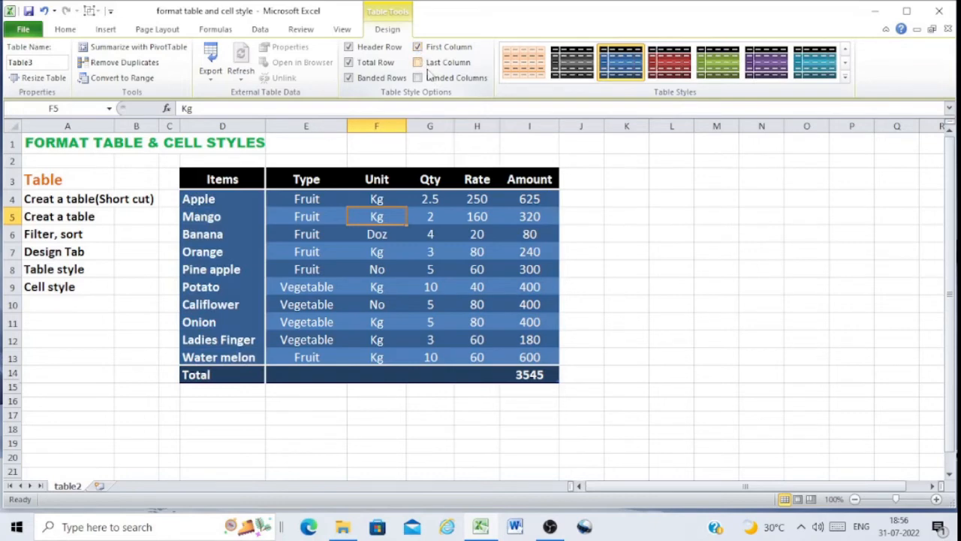
pyautogui.click(368, 48)
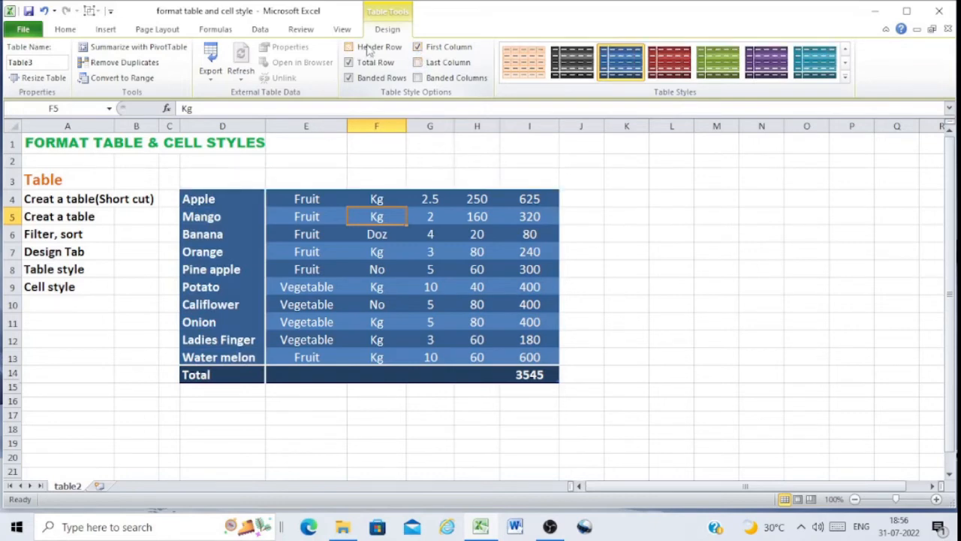
pyautogui.click(368, 49)
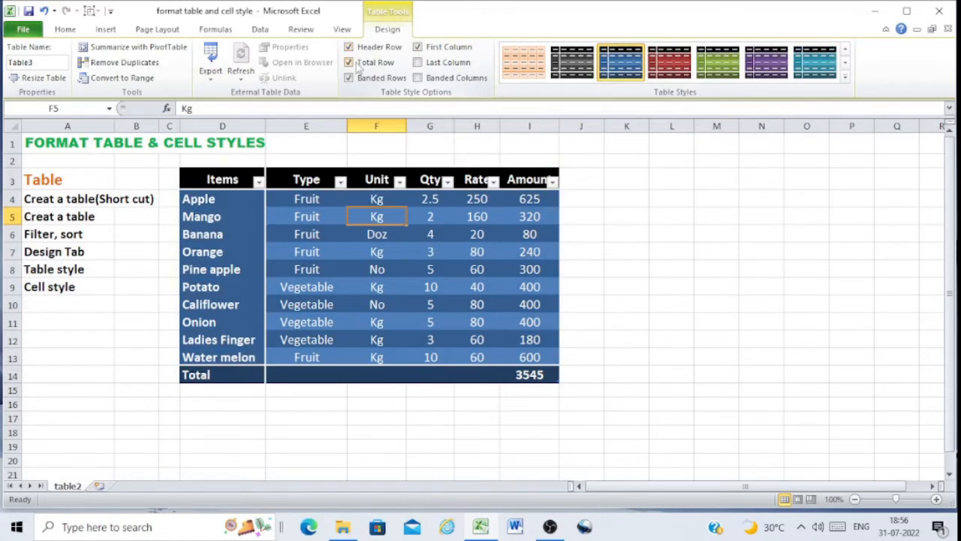
# Turn off the total row and the banded rows
pyautogui.click(353, 63)
pyautogui.click(351, 78)
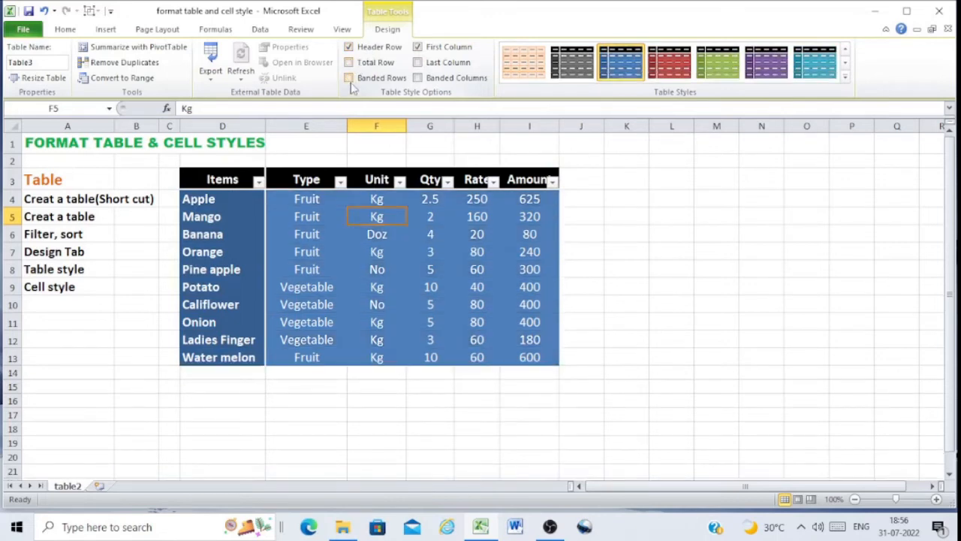
# Try several table styles and apply the teal table style to the table
pyautogui.click(662, 71)
pyautogui.click(717, 69)
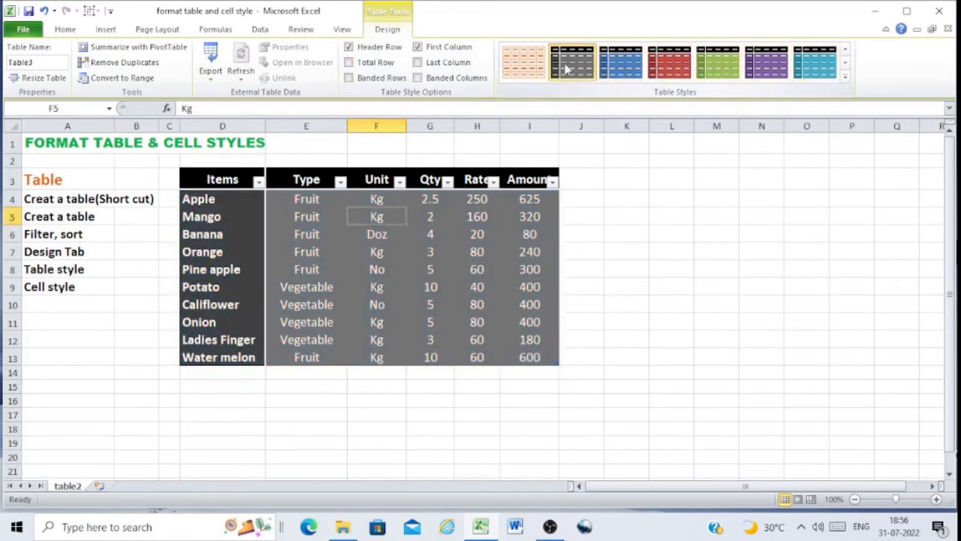
pyautogui.click(523, 66)
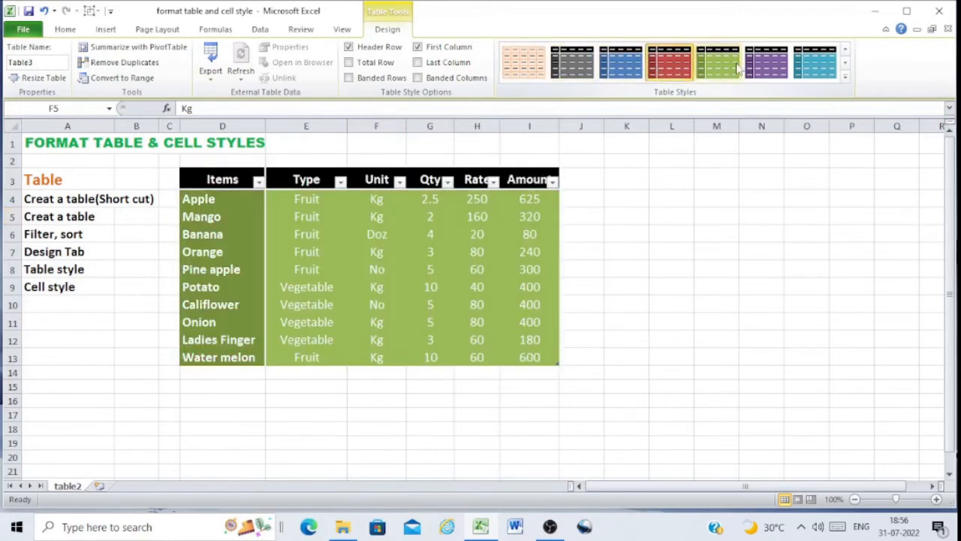
pyautogui.click(829, 68)
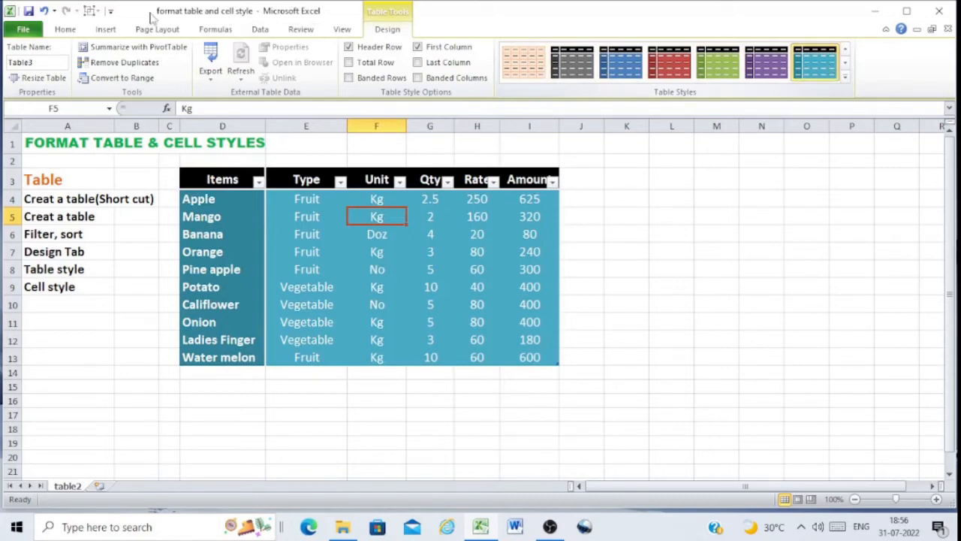
# Open the Cell Styles gallery to review the available cell styles
pyautogui.click(66, 32)
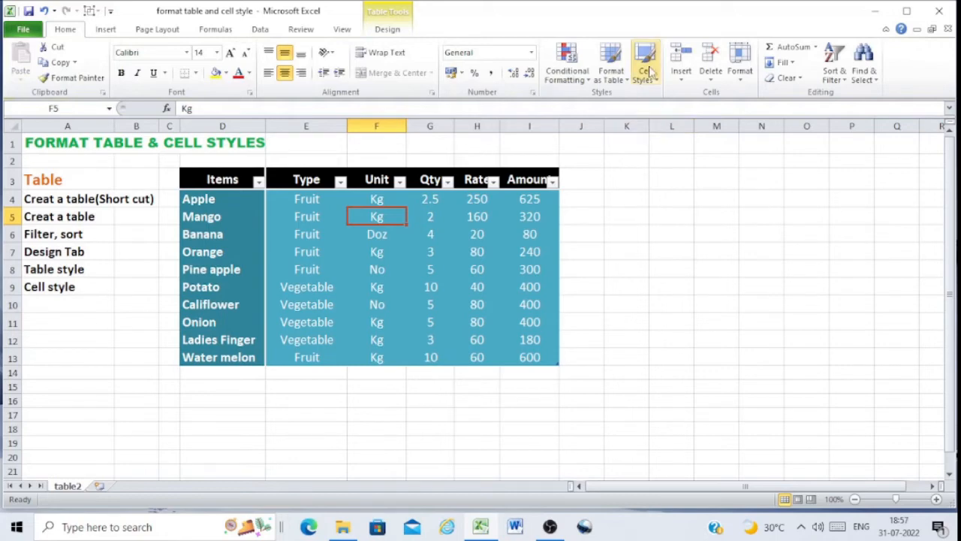
pyautogui.click(647, 69)
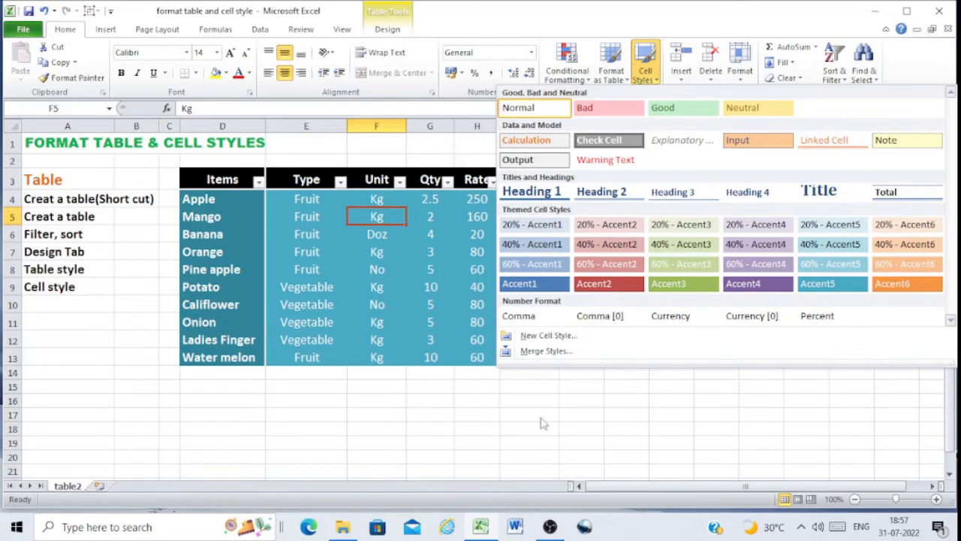
pyautogui.click(580, 405)
# Apply the Heading 1 cell style to the table's header row
pyautogui.moveTo(204, 181); pyautogui.dragTo(537, 180)
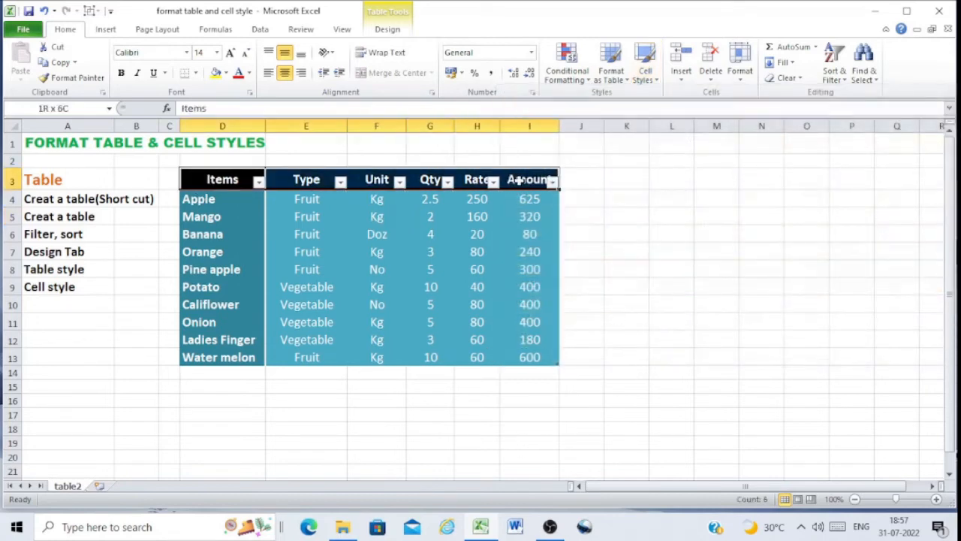
pyautogui.click(646, 68)
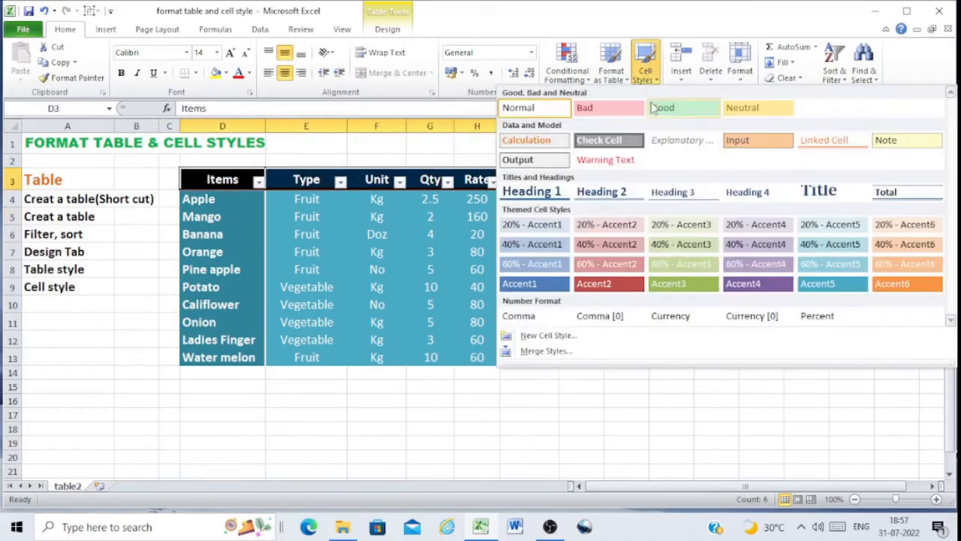
pyautogui.click(549, 194)
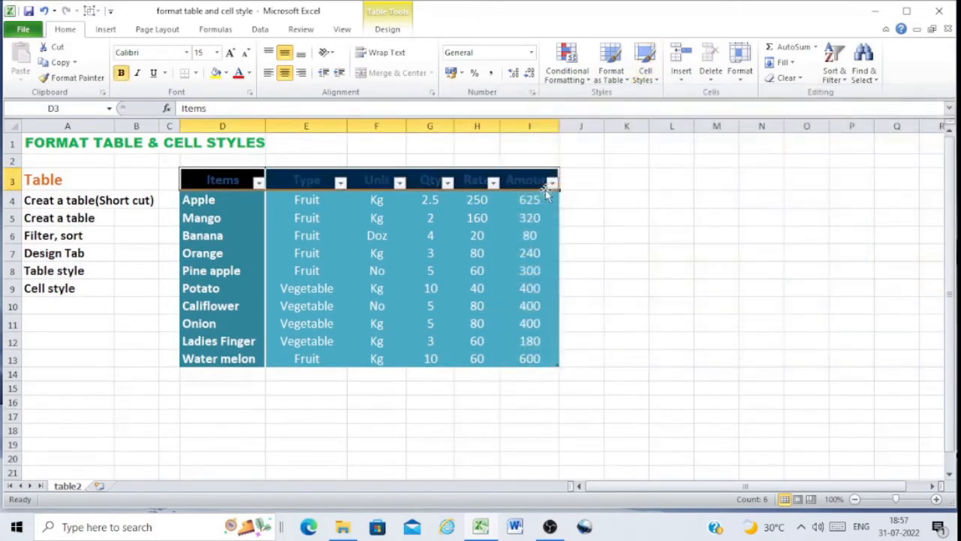
# Set the header row's font colour to Automatic
pyautogui.click(249, 73)
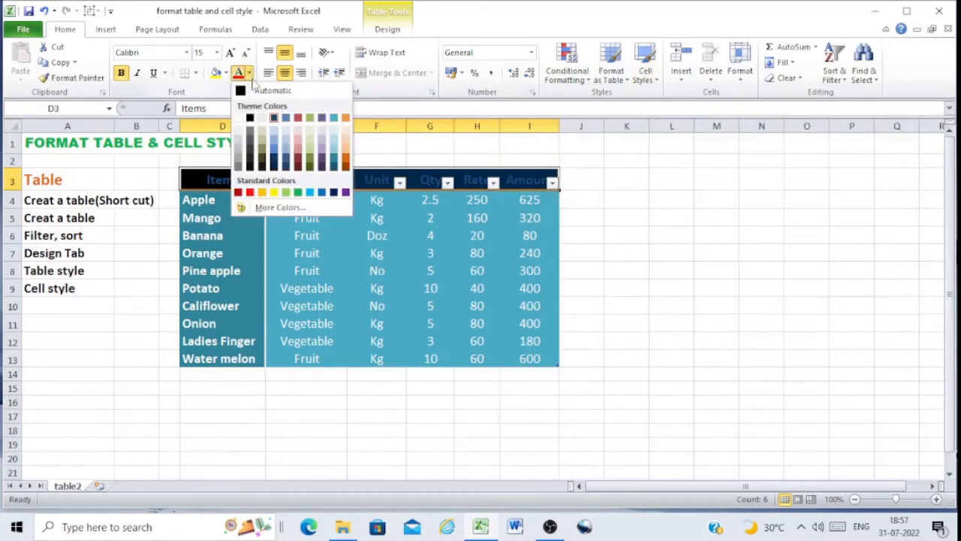
pyautogui.click(262, 90)
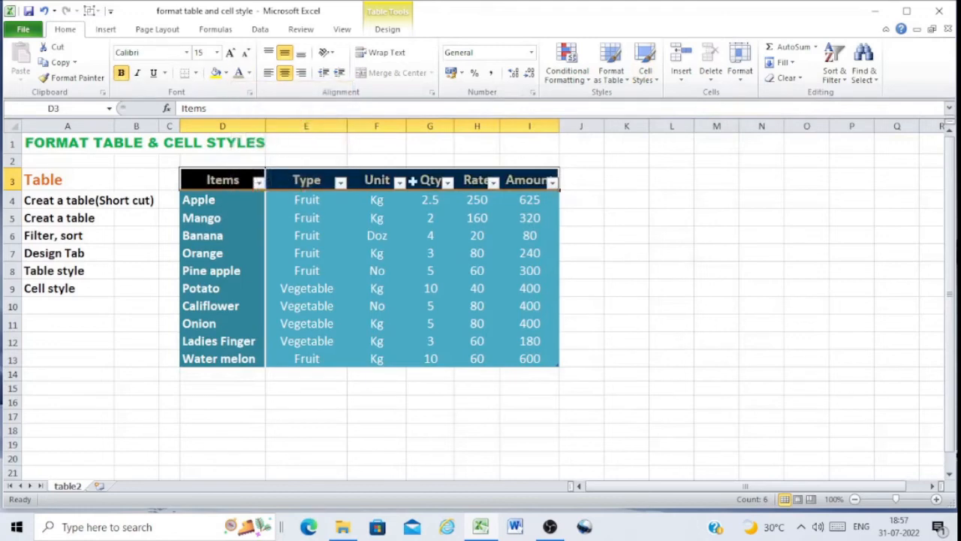
pyautogui.click(680, 216)
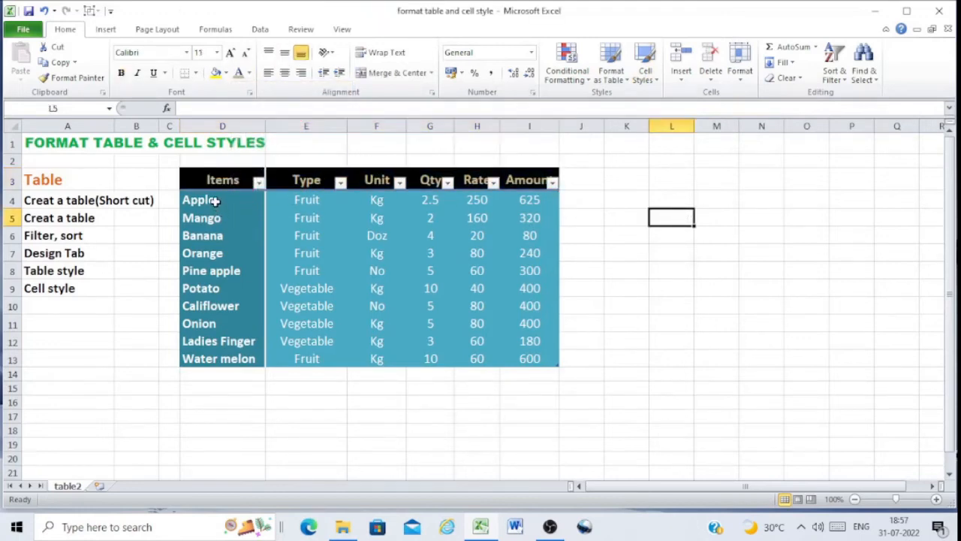
# Apply the 60% - Accent2 cell style to the Items column values
pyautogui.moveTo(215, 200); pyautogui.dragTo(213, 358)
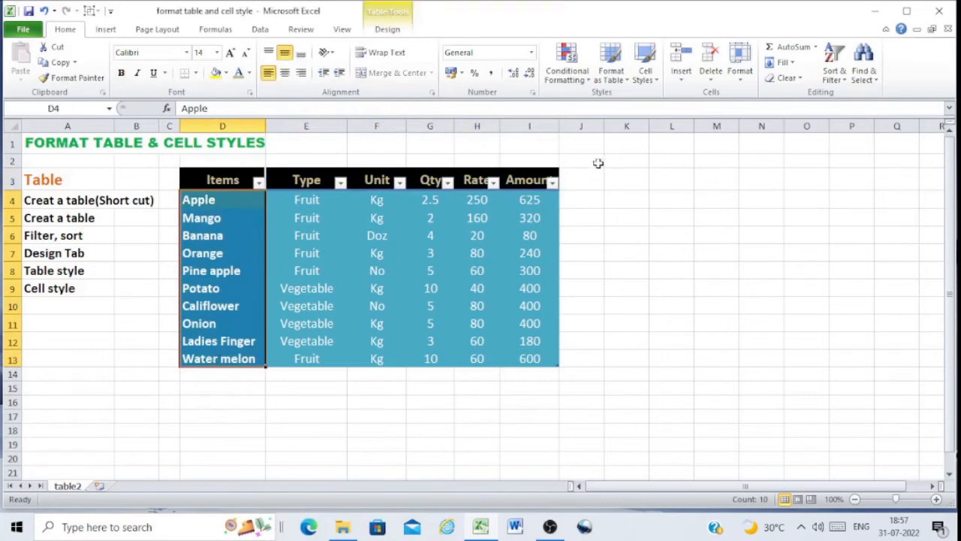
pyautogui.click(644, 73)
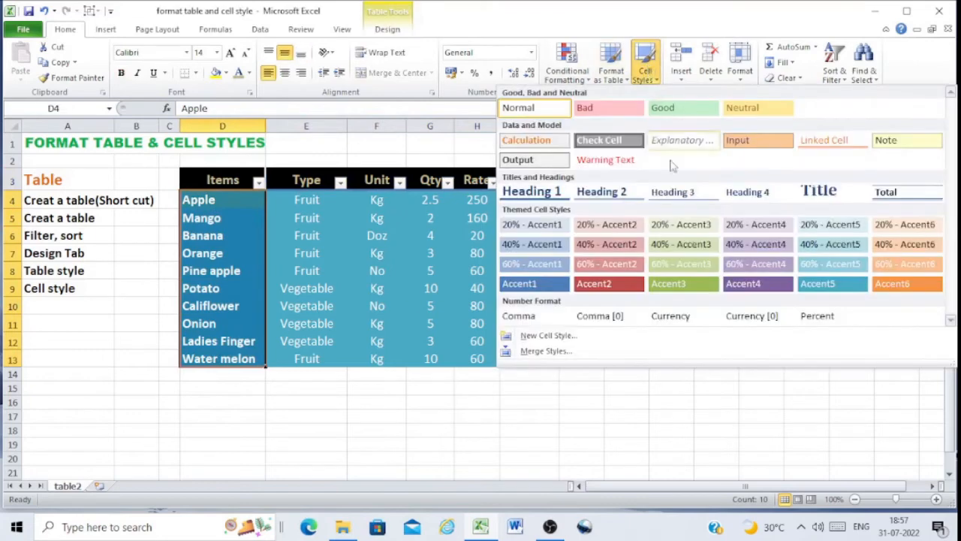
pyautogui.click(623, 267)
pyautogui.click(593, 288)
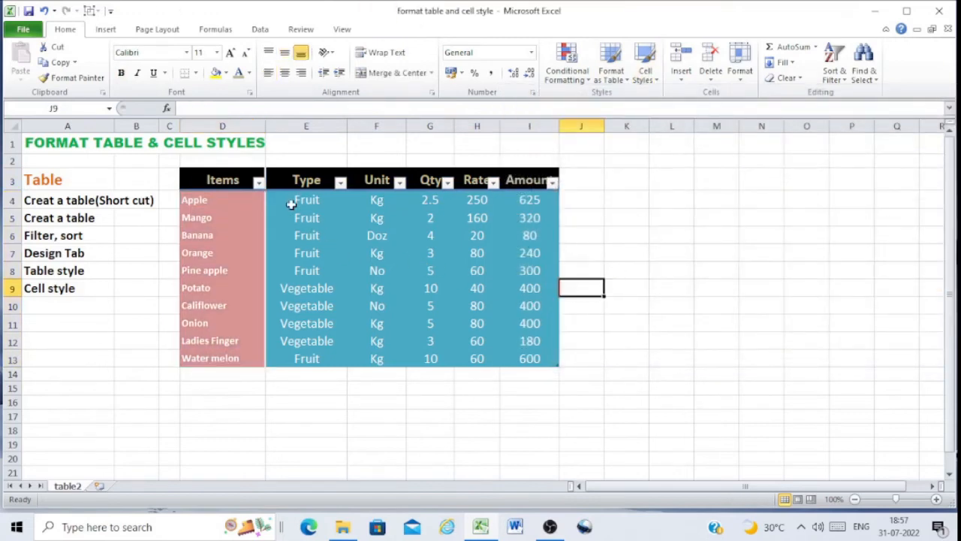
# Apply the 60% - Accent4 cell style to the Type to Amount data cells and enlarge their font
pyautogui.moveTo(285, 200); pyautogui.dragTo(530, 358)
pyautogui.click(645, 66)
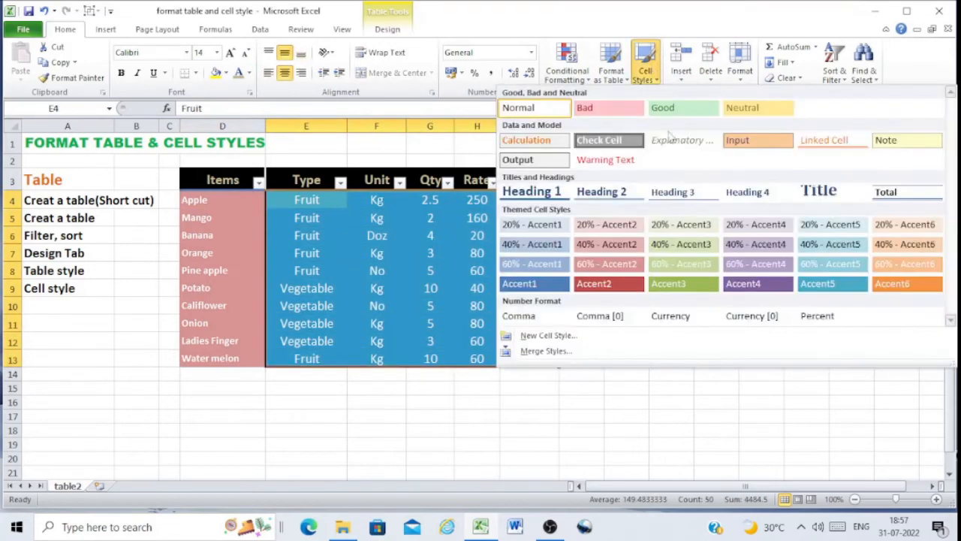
pyautogui.click(747, 266)
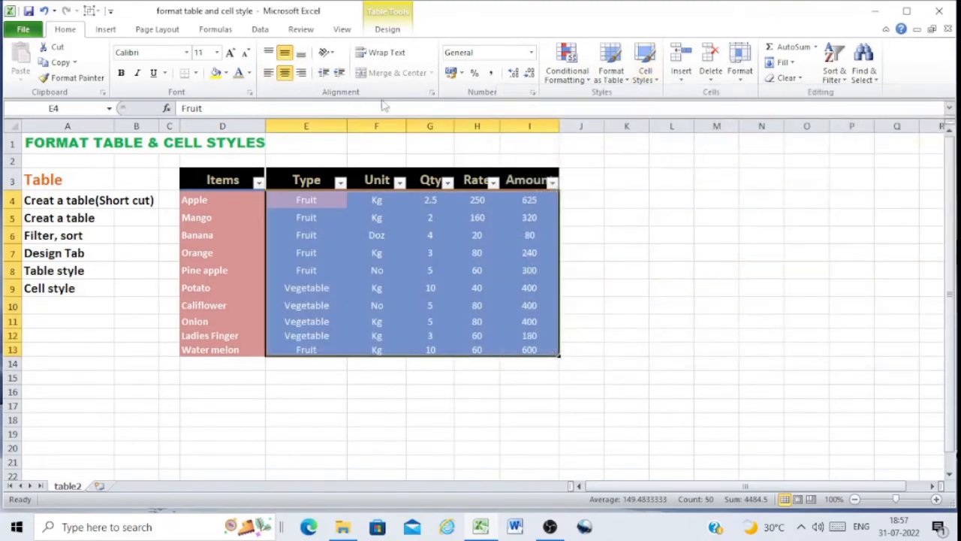
pyautogui.click(231, 53)
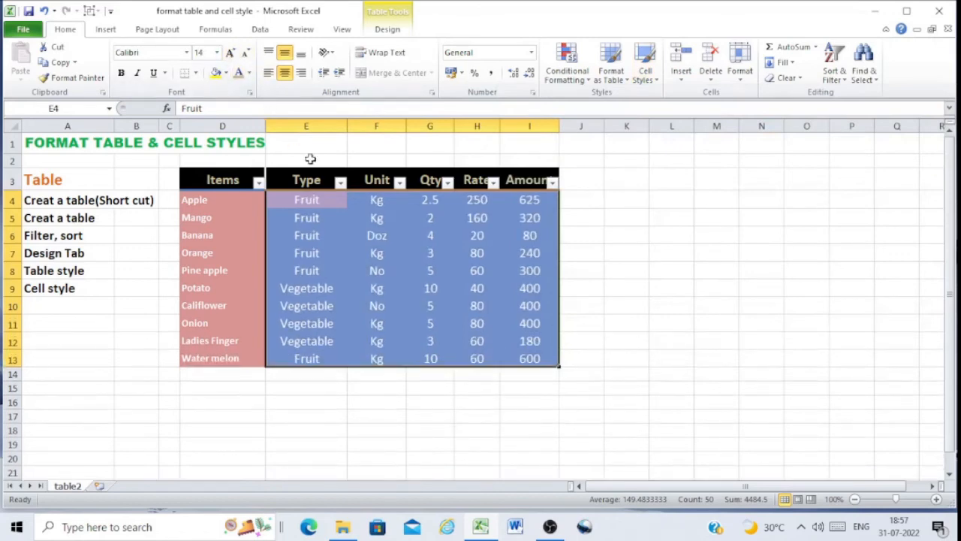
# Apply the Good cell style to the Type to Amount data cells
pyautogui.click(645, 75)
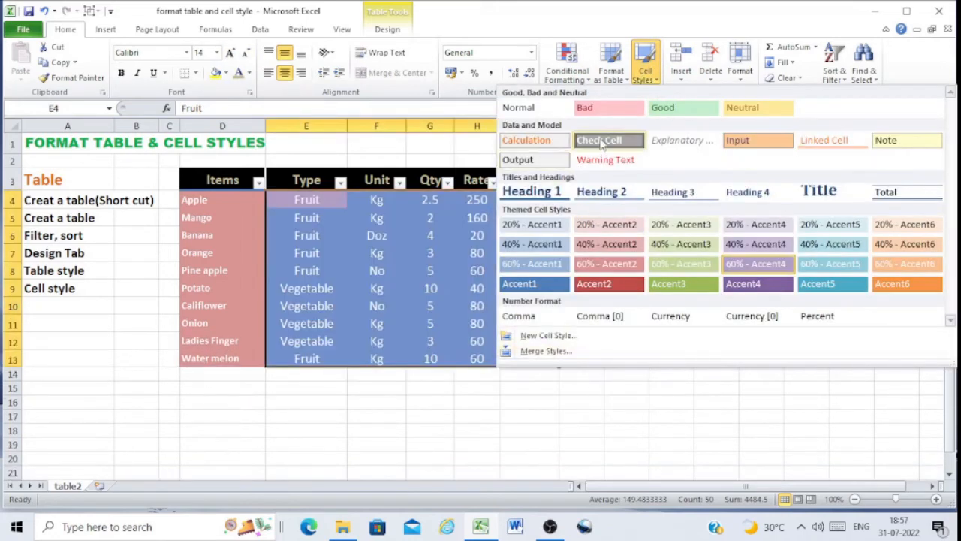
pyautogui.click(664, 108)
pyautogui.click(650, 361)
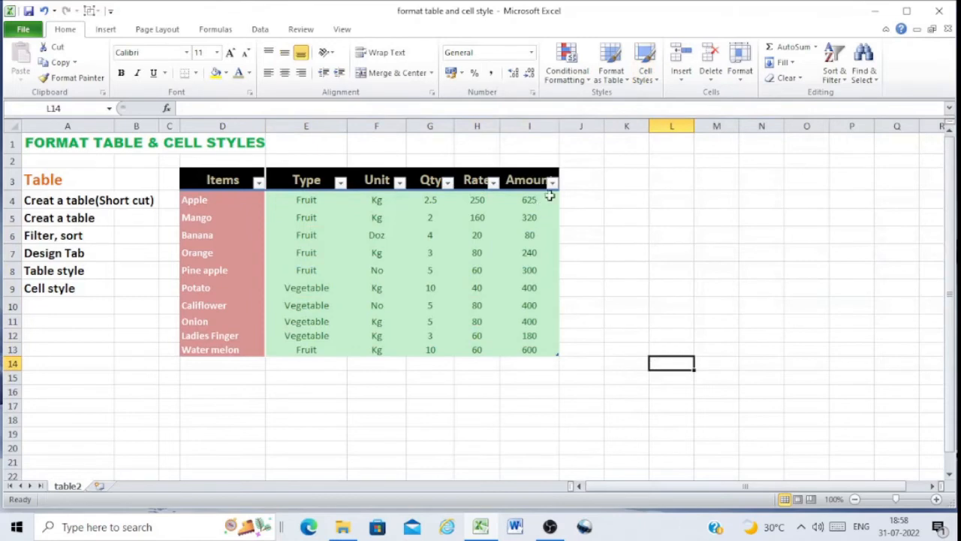
# Apply the Currency cell style to the Amount column values
pyautogui.moveTo(529, 199); pyautogui.dragTo(533, 349)
pyautogui.click(644, 73)
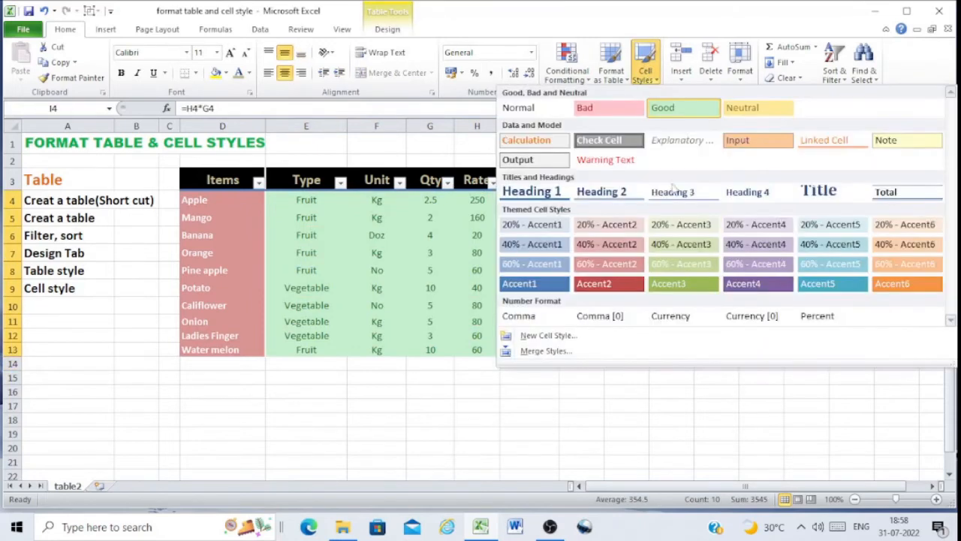
pyautogui.click(672, 316)
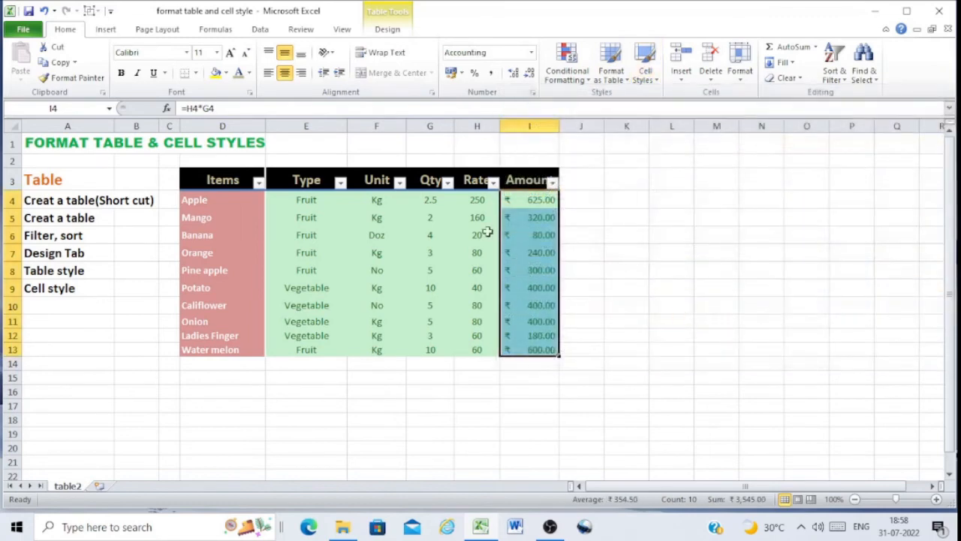
# Apply the Currency cell style to the Rate column values
pyautogui.moveTo(478, 200); pyautogui.dragTo(480, 350)
pyautogui.click(644, 72)
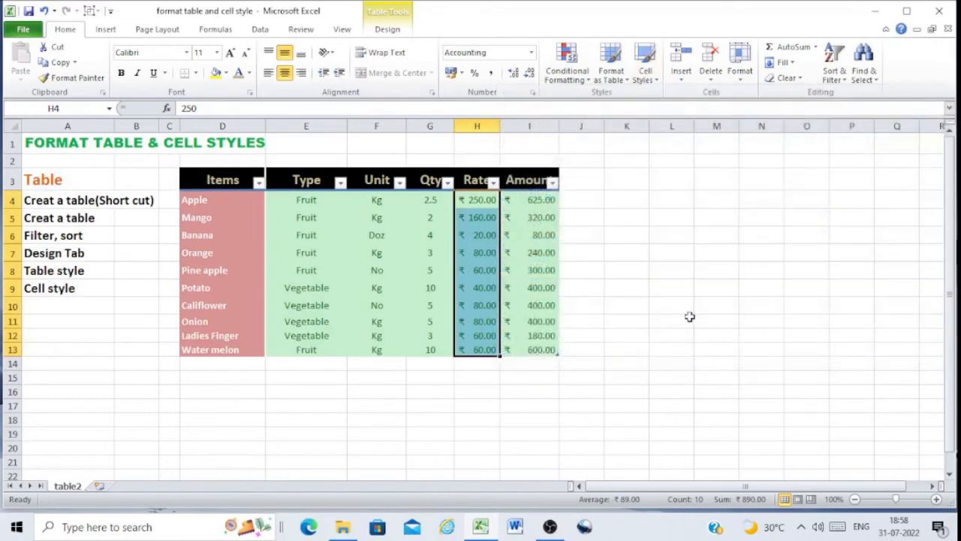
pyautogui.click(689, 319)
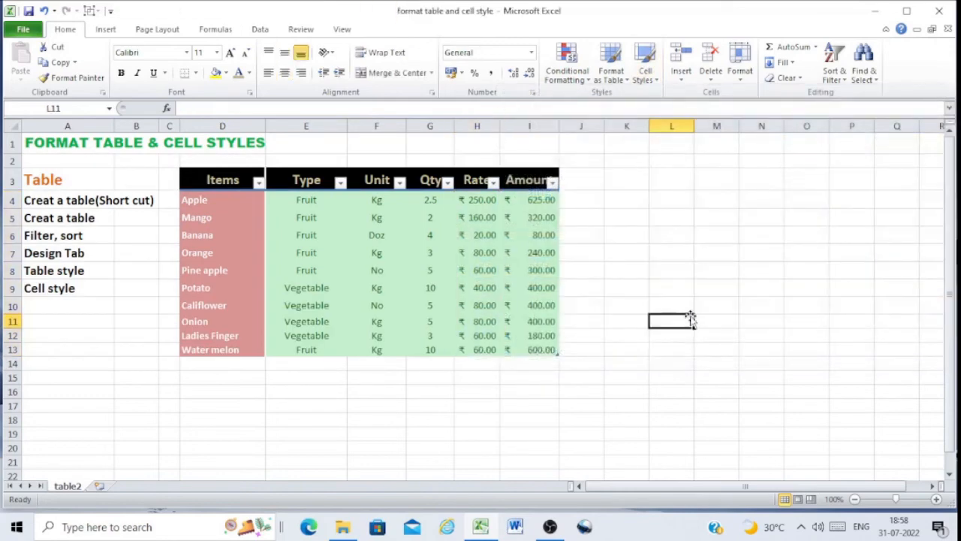
# Apply the Comma cell style to the Amount column values
pyautogui.moveTo(540, 202); pyautogui.dragTo(541, 347)
pyautogui.click(653, 80)
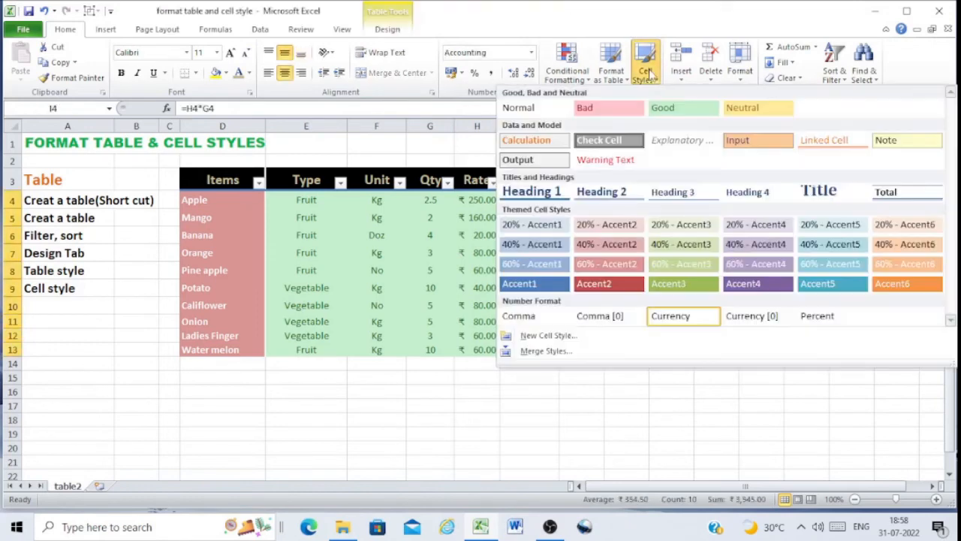
pyautogui.click(531, 319)
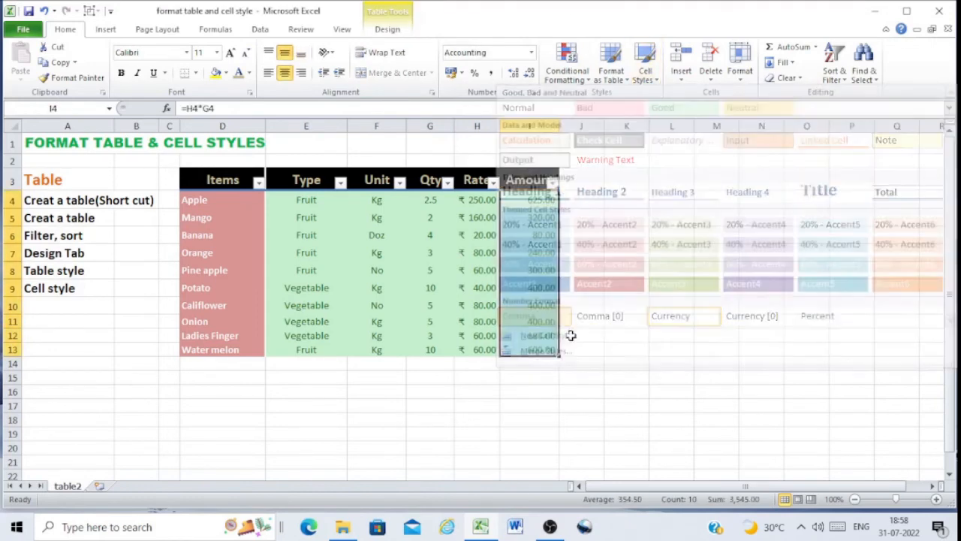
pyautogui.click(634, 349)
# Apply the Comma [0] cell style to the Amount column values
pyautogui.moveTo(542, 199); pyautogui.dragTo(541, 349)
pyautogui.click(647, 69)
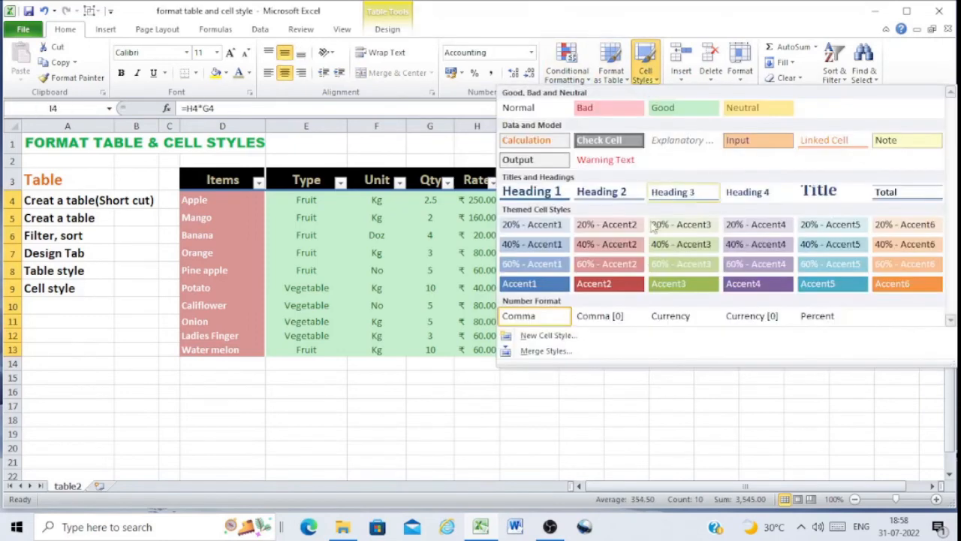
pyautogui.click(606, 318)
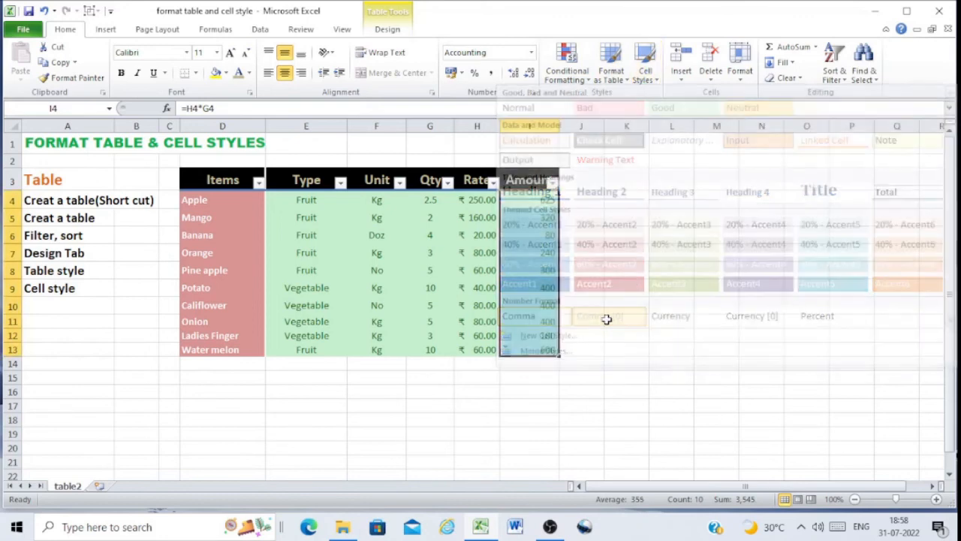
# Increase the decimal places of the Amount values, then apply the Percent cell style to them
pyautogui.moveTo(542, 200); pyautogui.dragTo(547, 347)
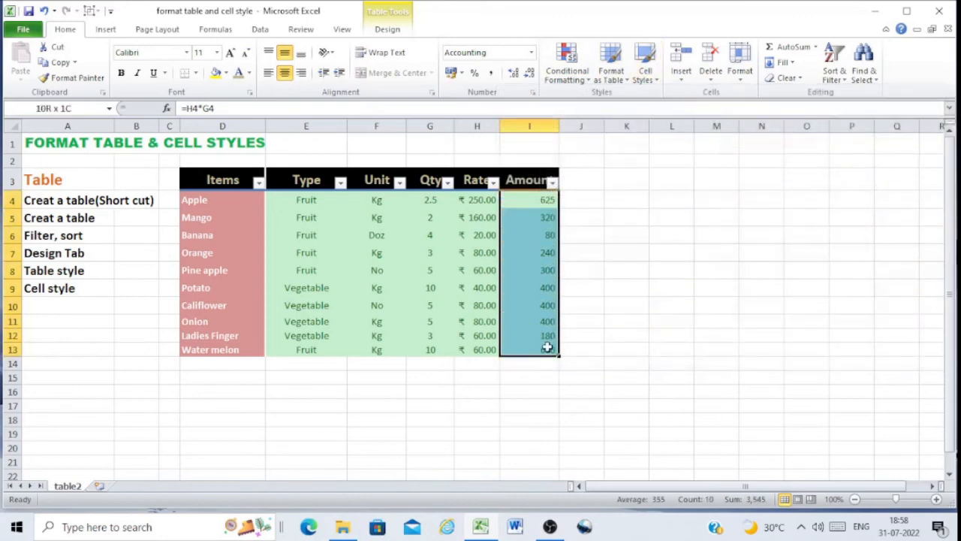
pyautogui.click(513, 73)
pyautogui.click(513, 72)
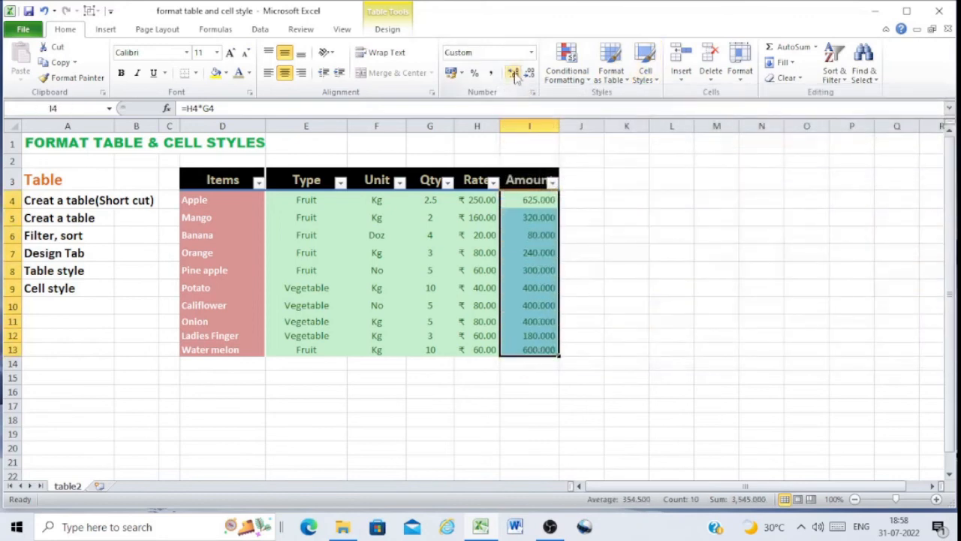
pyautogui.click(650, 64)
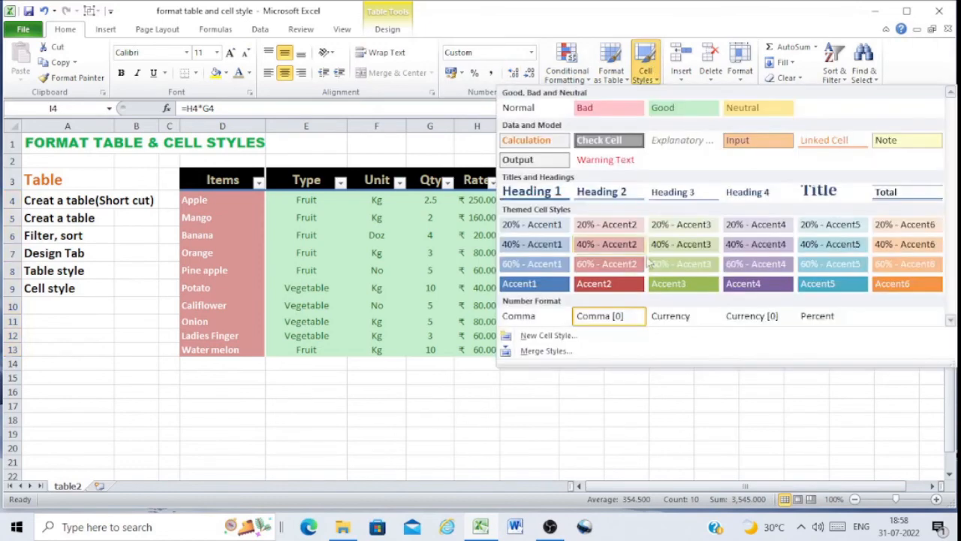
pyautogui.click(815, 317)
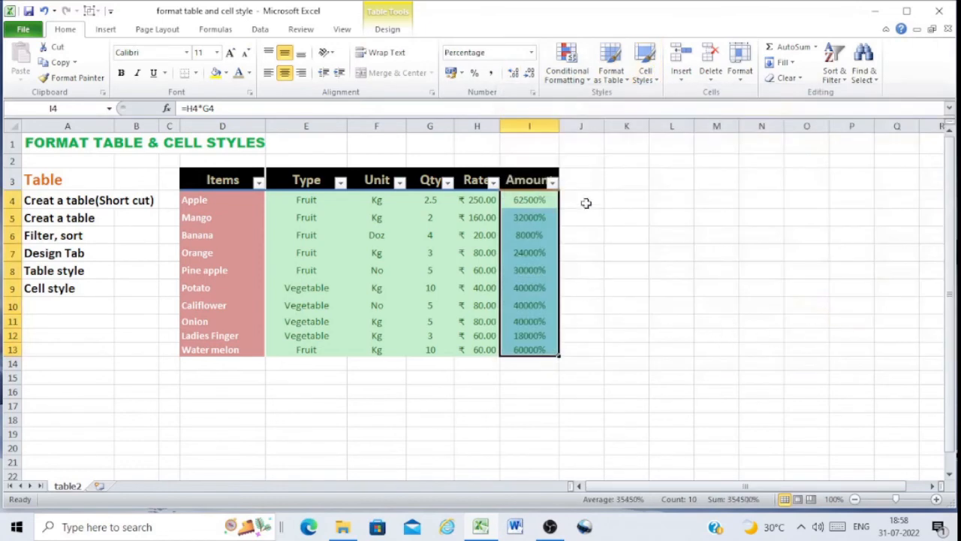
# Apply the Currency cell style to the Amount column values
pyautogui.click(646, 63)
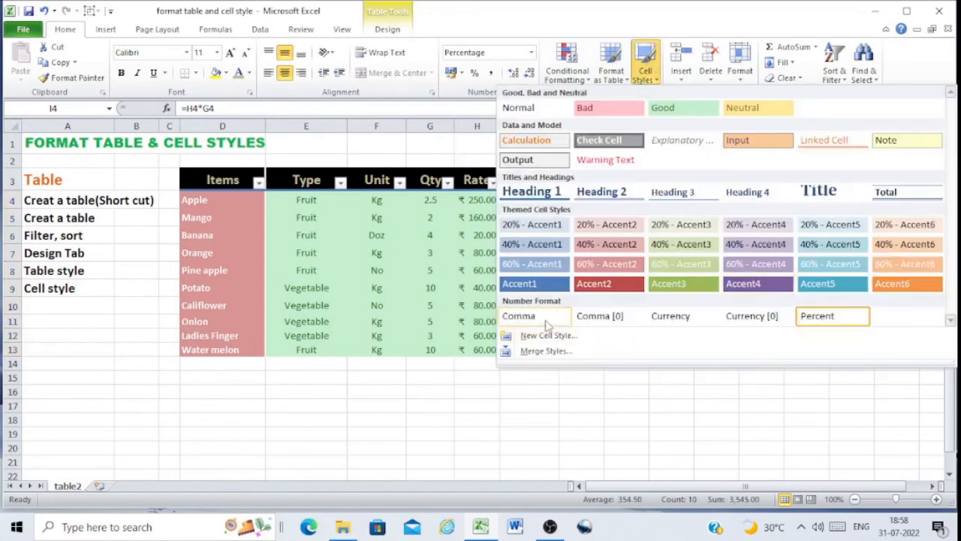
pyautogui.click(657, 315)
pyautogui.click(702, 363)
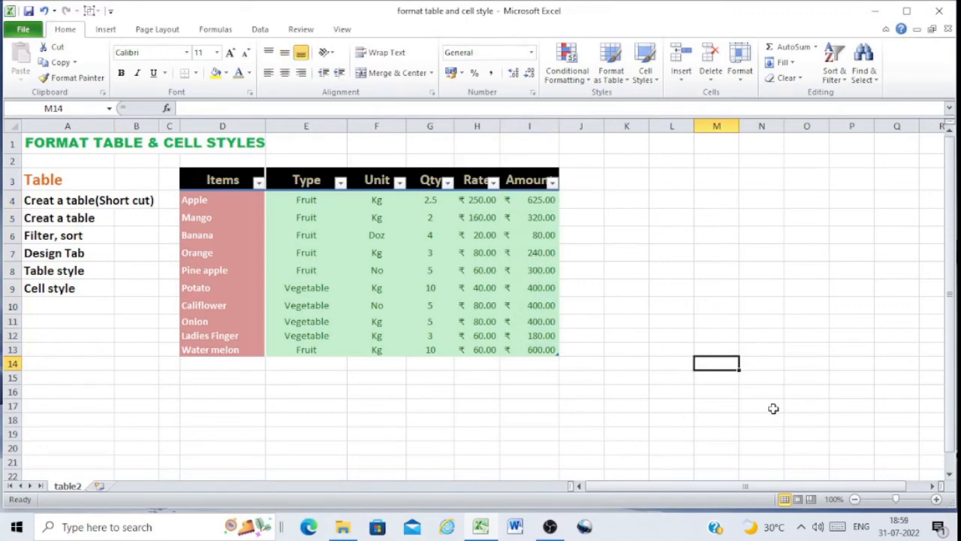
pyautogui.click(554, 532)
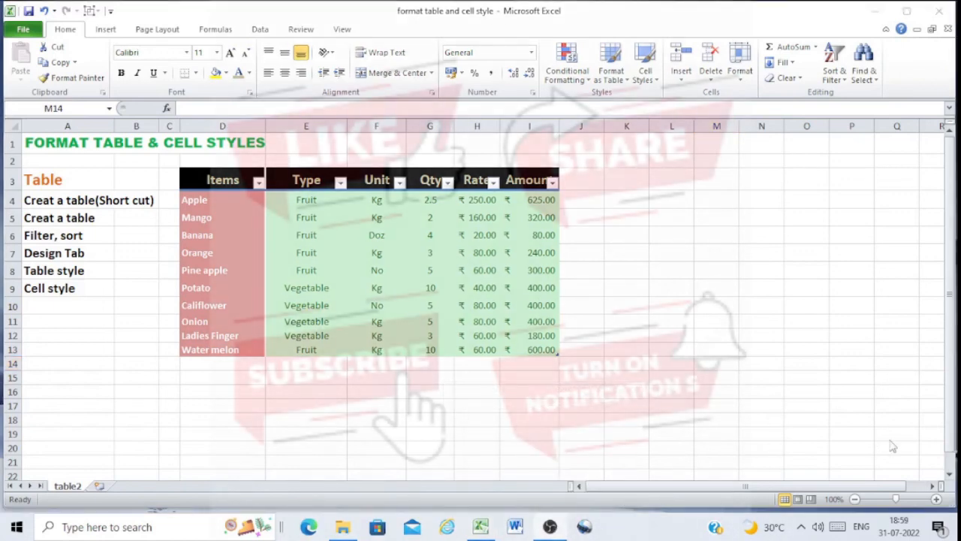